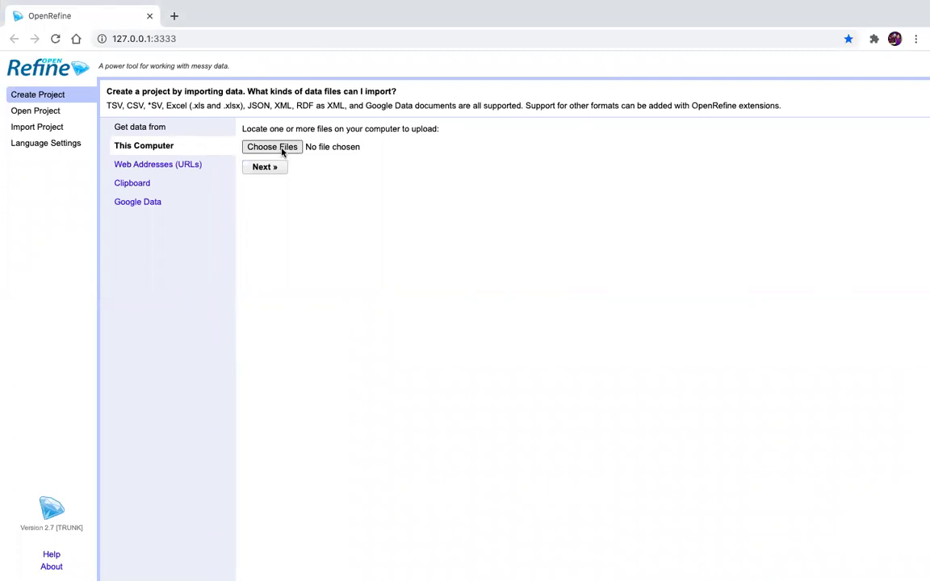
# Step: Create a project from the desktop file Portal_rodents_19772002_scinameUUIDs.csv, keeping the default comma-separated parsing options and project name
pyautogui.click(282, 149)
pyautogui.click(233, 47)
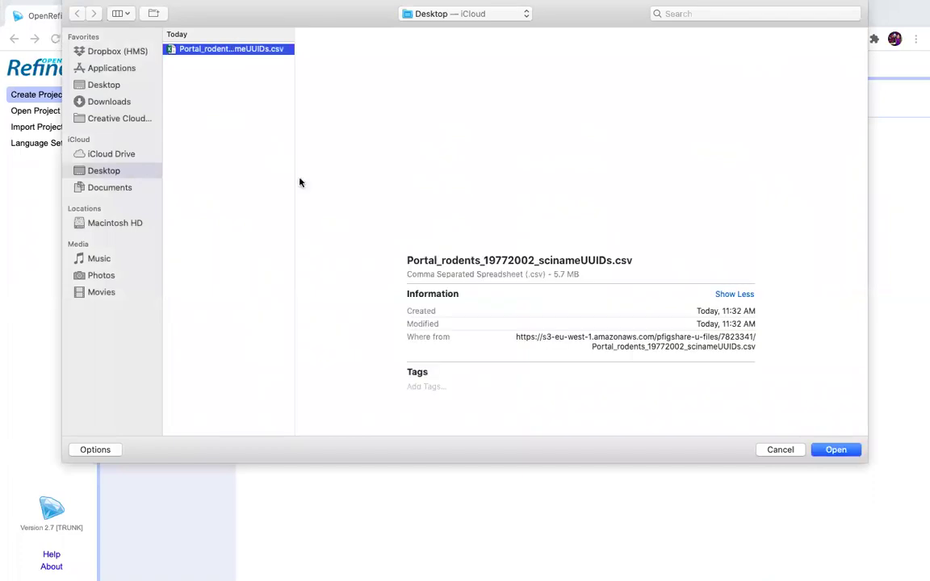
pyautogui.click(838, 454)
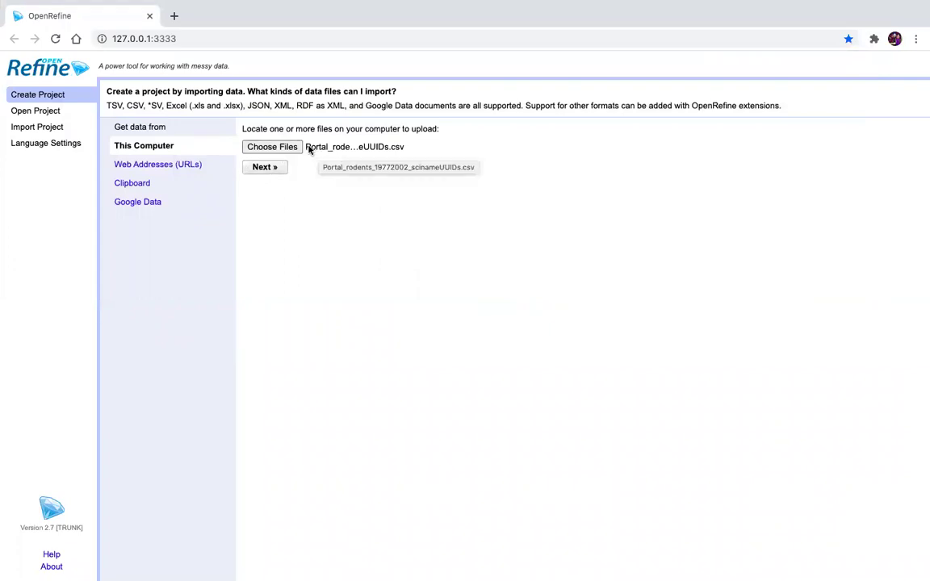
pyautogui.click(269, 170)
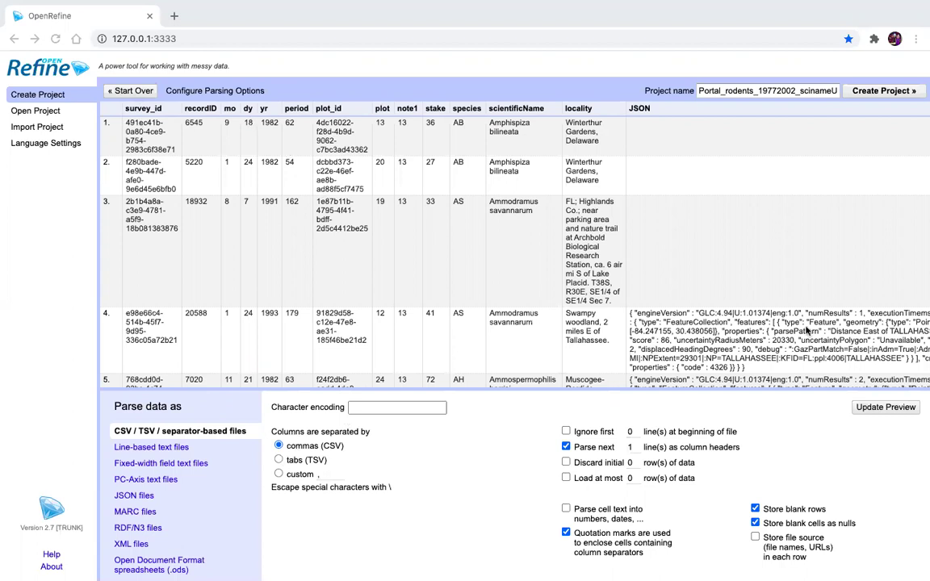
pyautogui.click(880, 92)
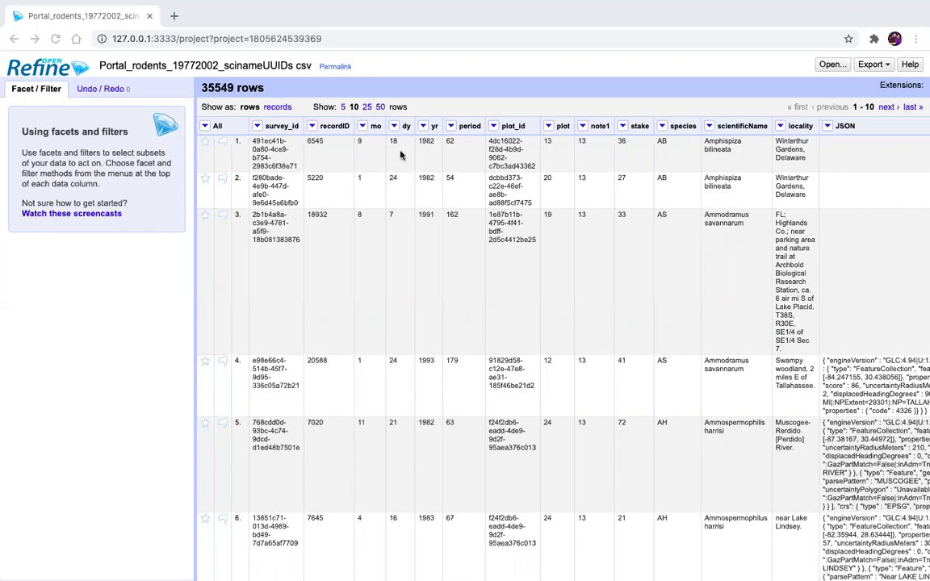
# Step: Add a text facet on the scientificName column and examine its full list of choices sorted by count and by name
pyautogui.scroll(-5, 434, 290)
pyautogui.scroll(5, 435, 291)
pyautogui.click(709, 127)
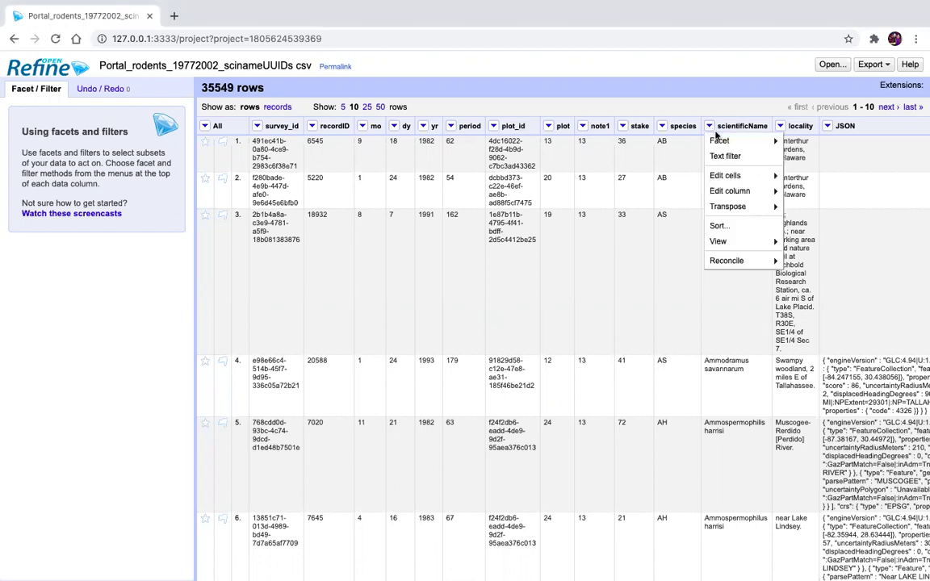
pyautogui.moveTo(741, 145)
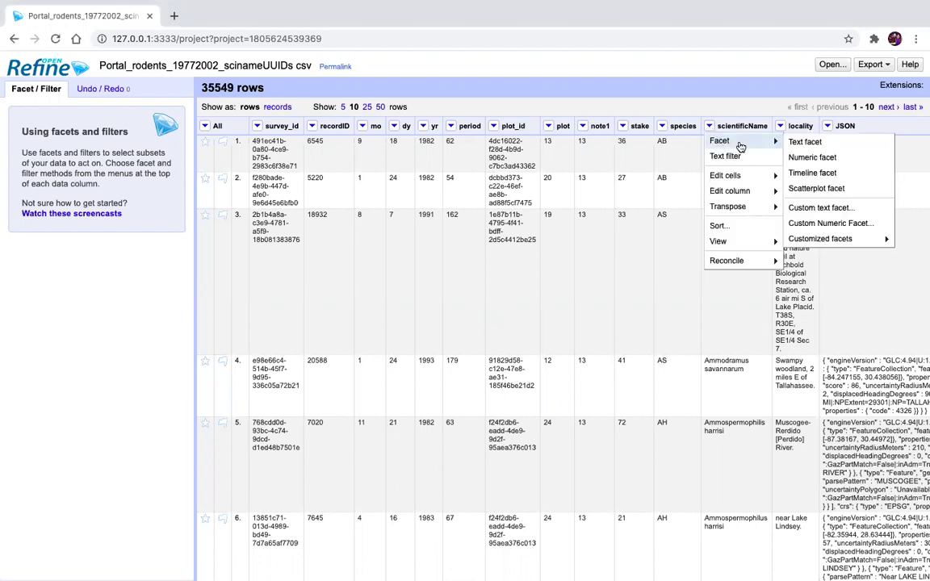
pyautogui.click(865, 145)
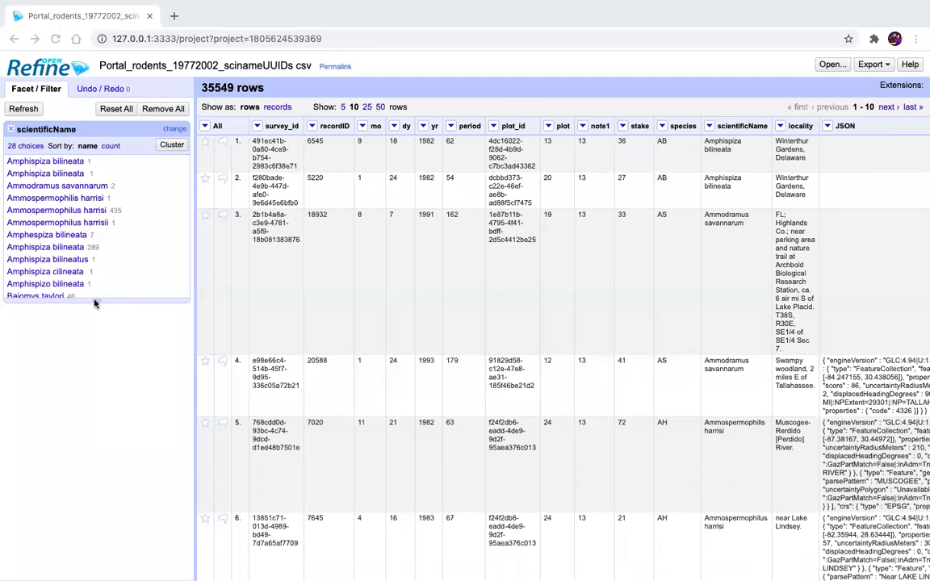
pyautogui.moveTo(97, 303); pyautogui.dragTo(97, 552)
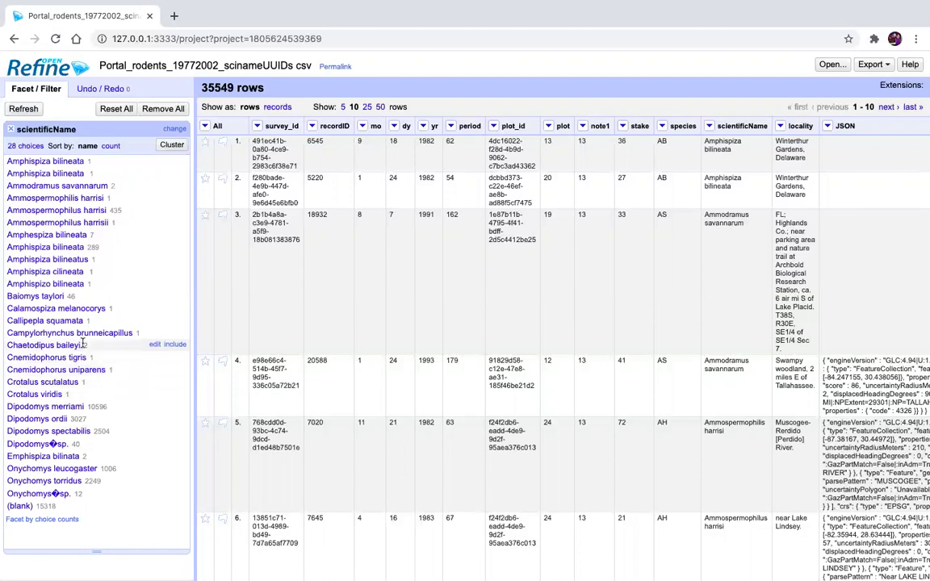
pyautogui.click(112, 146)
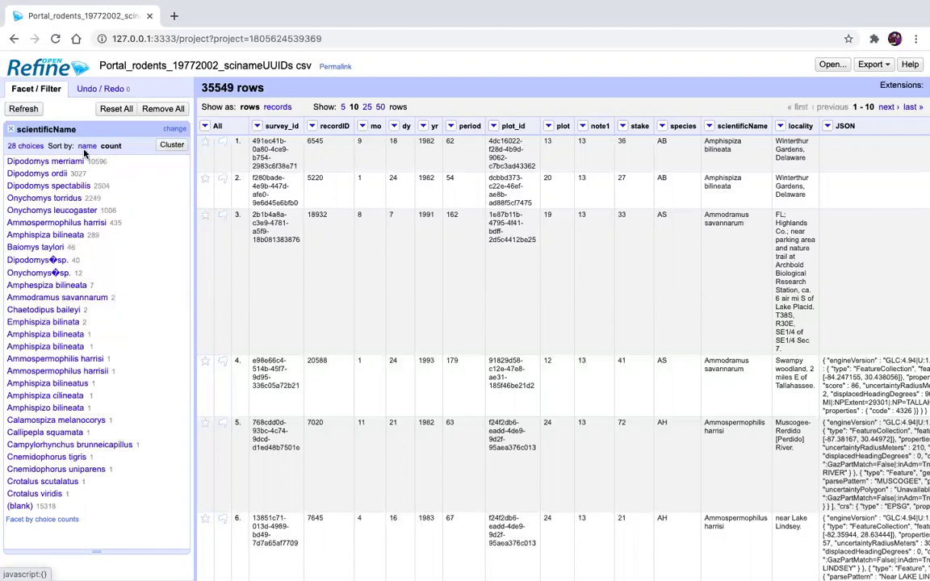
pyautogui.click(86, 147)
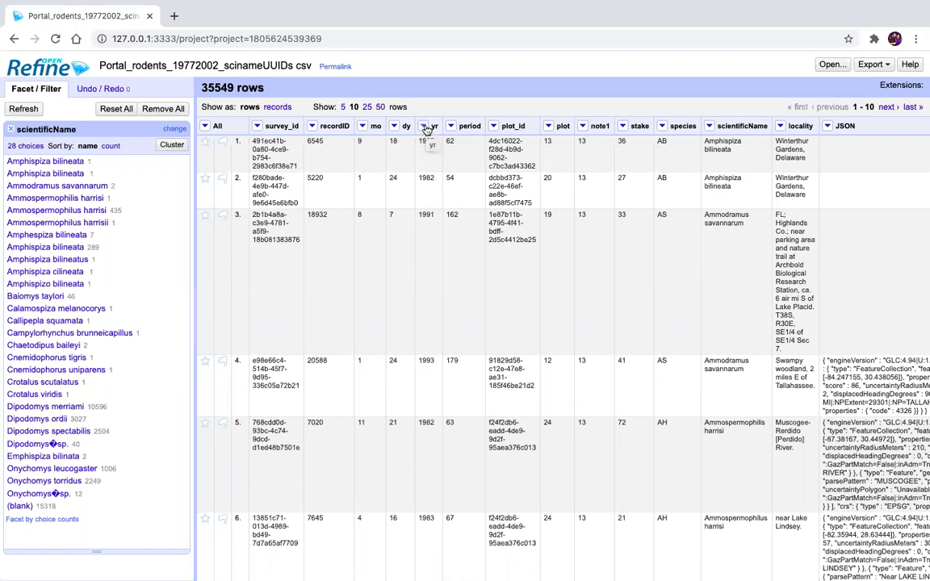
# Step: Add a numeric facet on the yr column and remove the scientificName facet
pyautogui.click(424, 128)
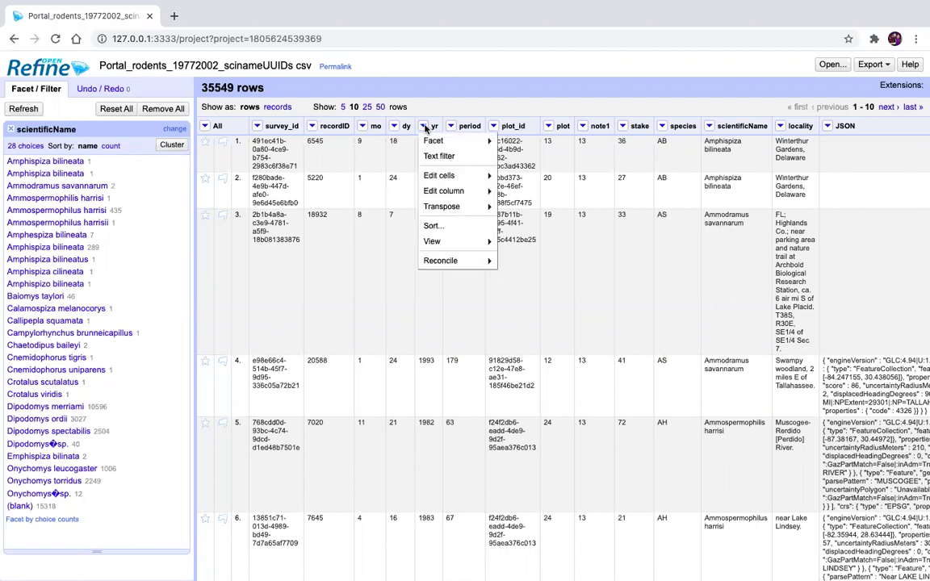
pyautogui.moveTo(473, 142)
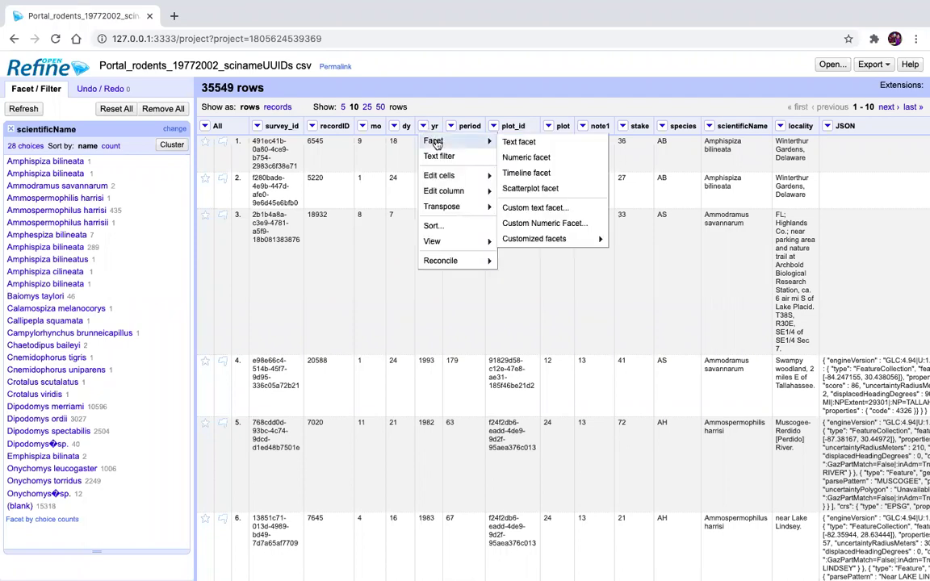
pyautogui.click(557, 159)
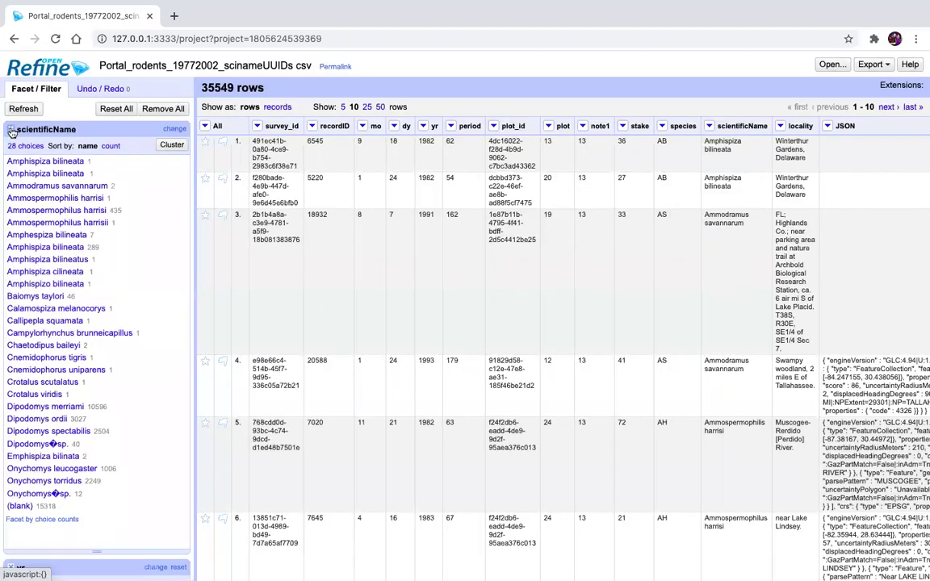
pyautogui.click(11, 129)
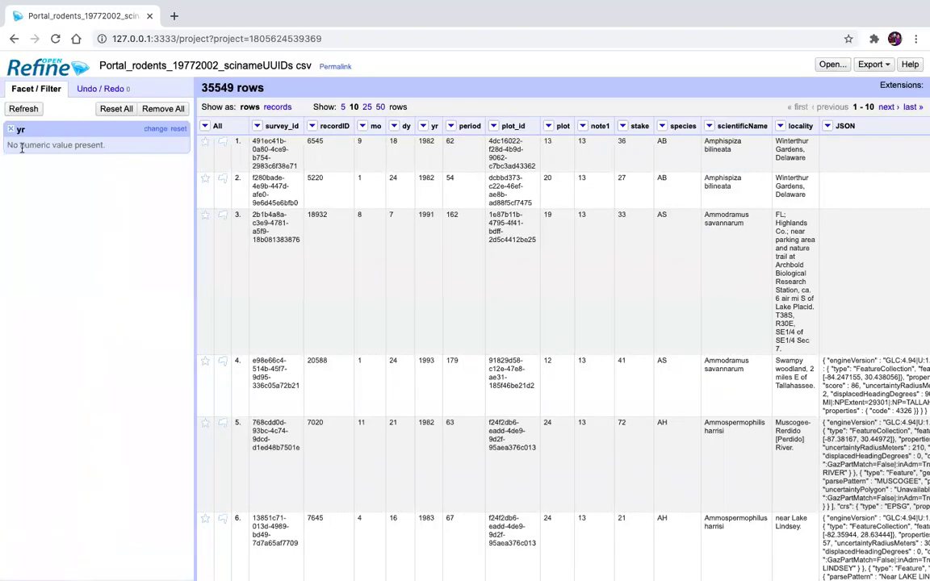
pyautogui.moveTo(8, 138); pyautogui.dragTo(115, 147)
pyautogui.click(115, 147)
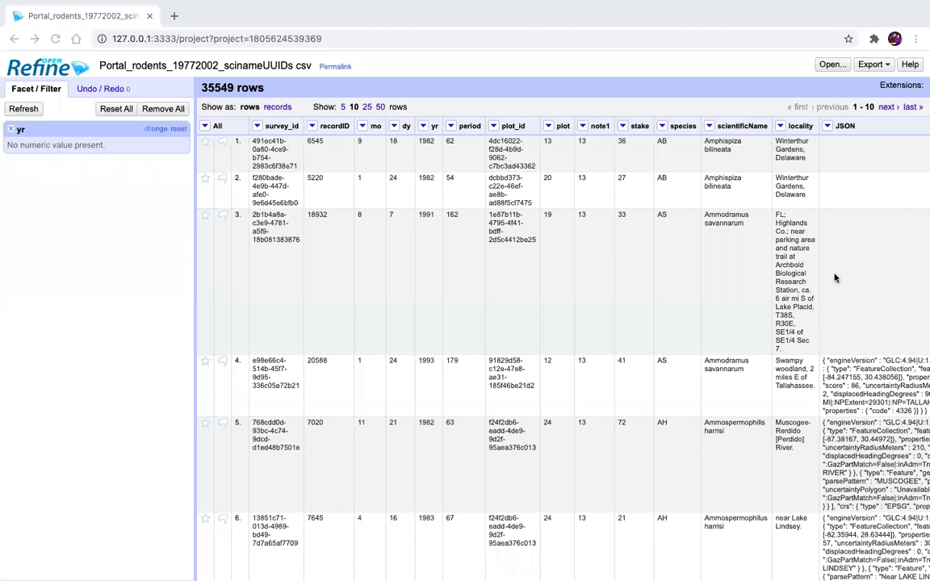
# Step: Inspect the yr values with an enlarged text facet on that column and remove this text facet again
pyautogui.click(425, 128)
pyautogui.click(425, 128)
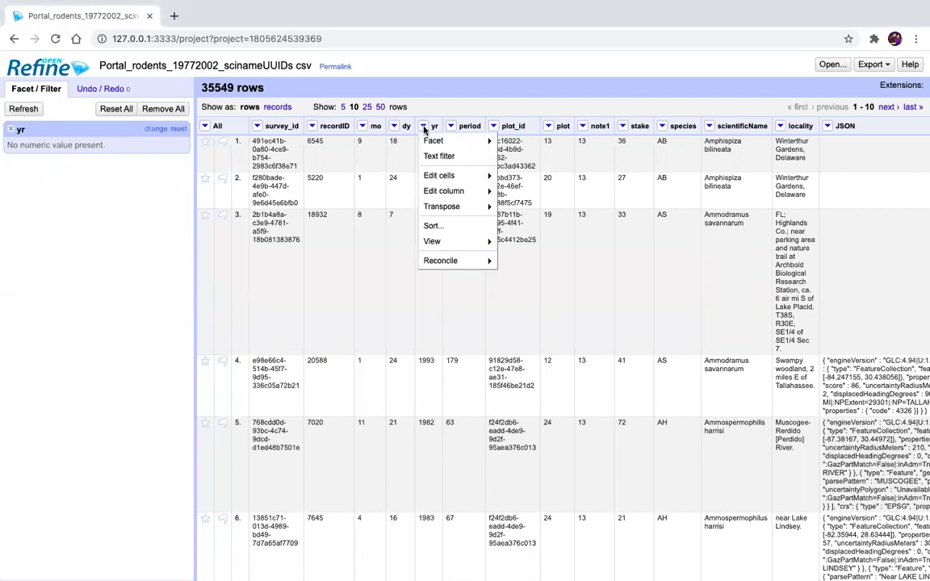
pyautogui.moveTo(436, 140)
pyautogui.click(569, 146)
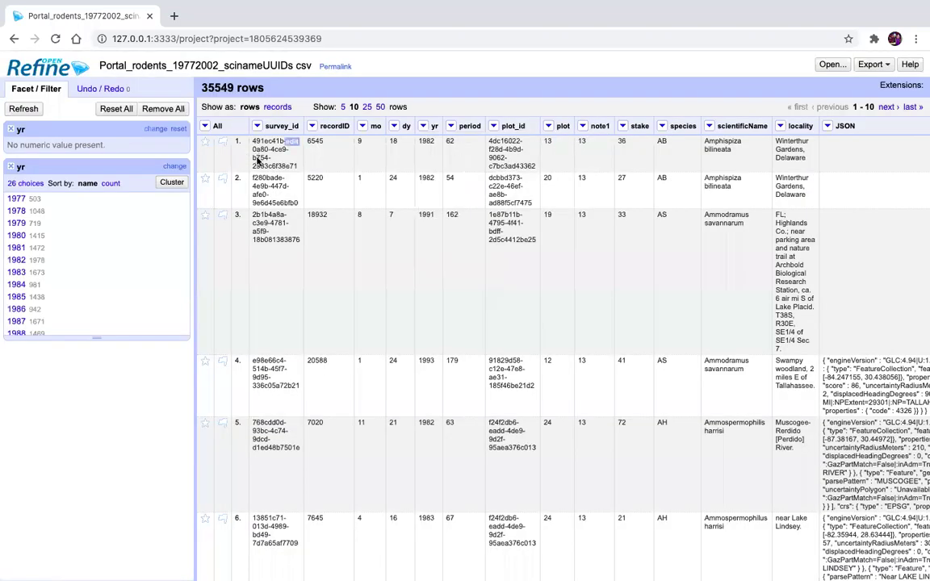
pyautogui.moveTo(96, 338); pyautogui.dragTo(94, 444)
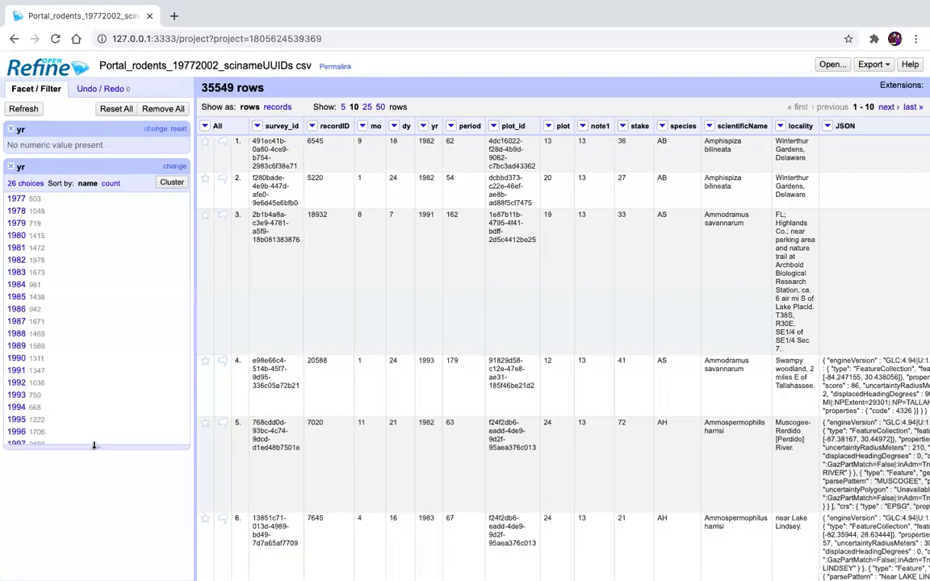
pyautogui.click(10, 167)
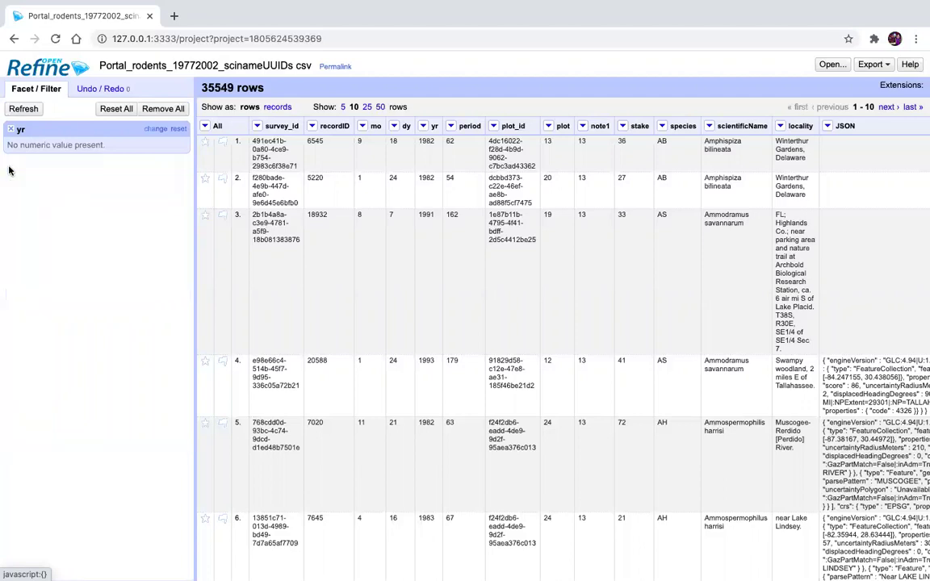
# Step: Convert the cells of the yr column to numbers
pyautogui.click(424, 127)
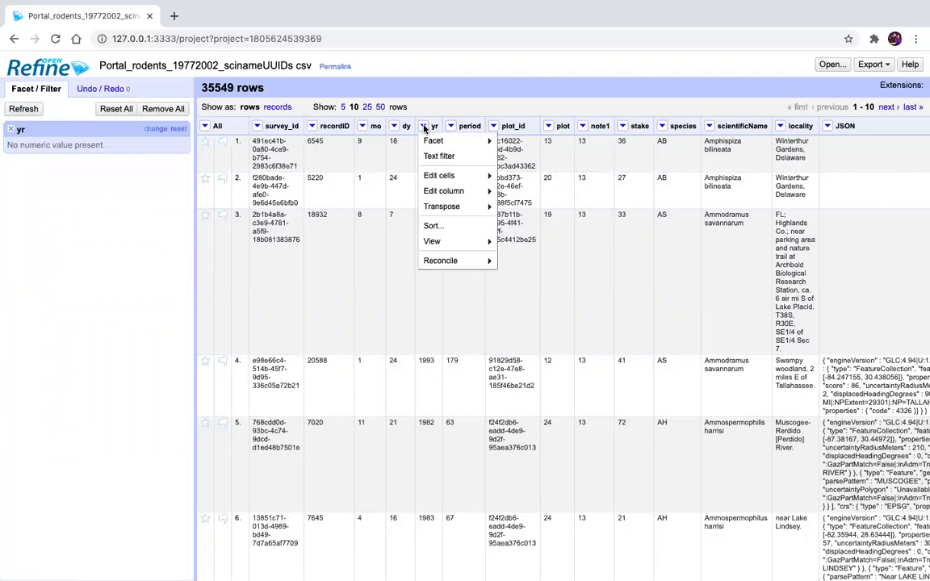
pyautogui.moveTo(460, 143)
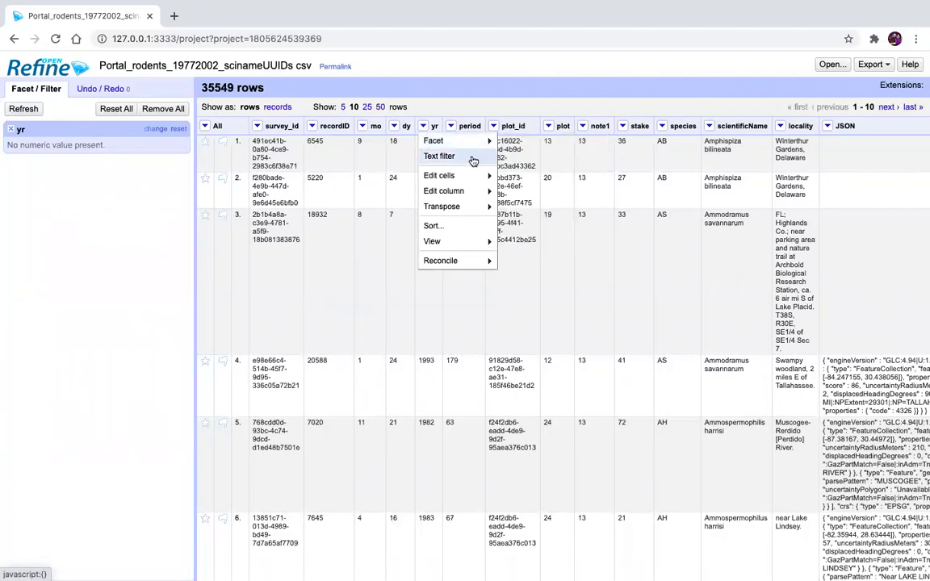
pyautogui.moveTo(472, 179)
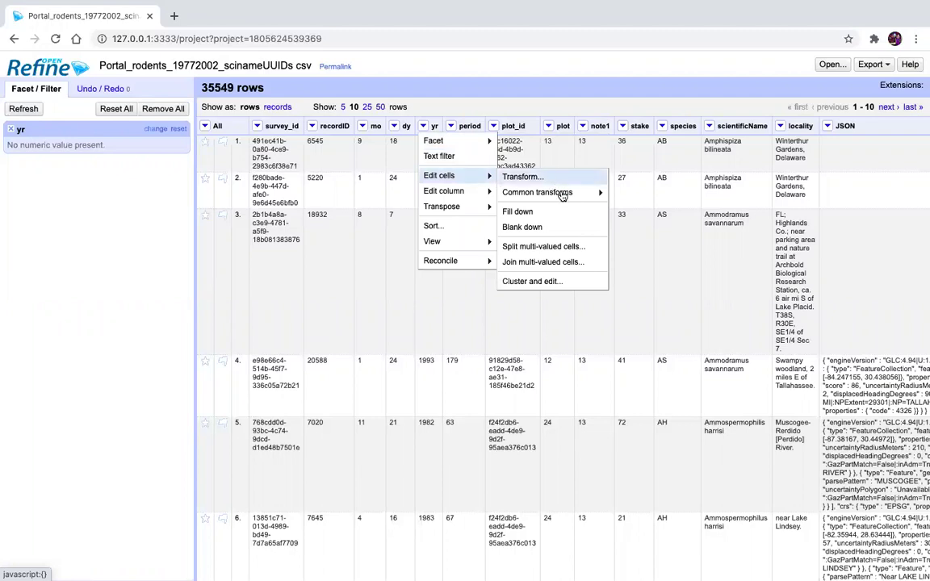
pyautogui.moveTo(565, 193)
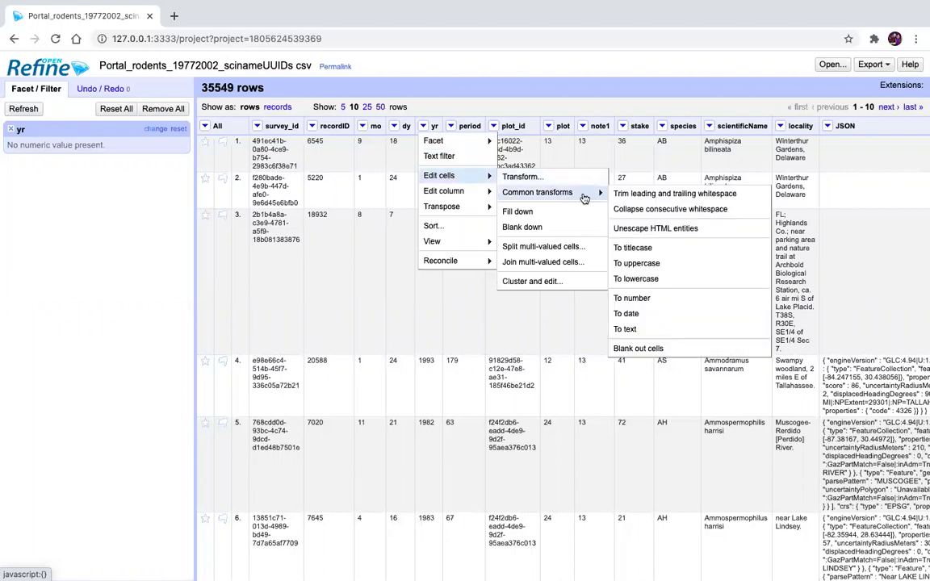
pyautogui.click(695, 304)
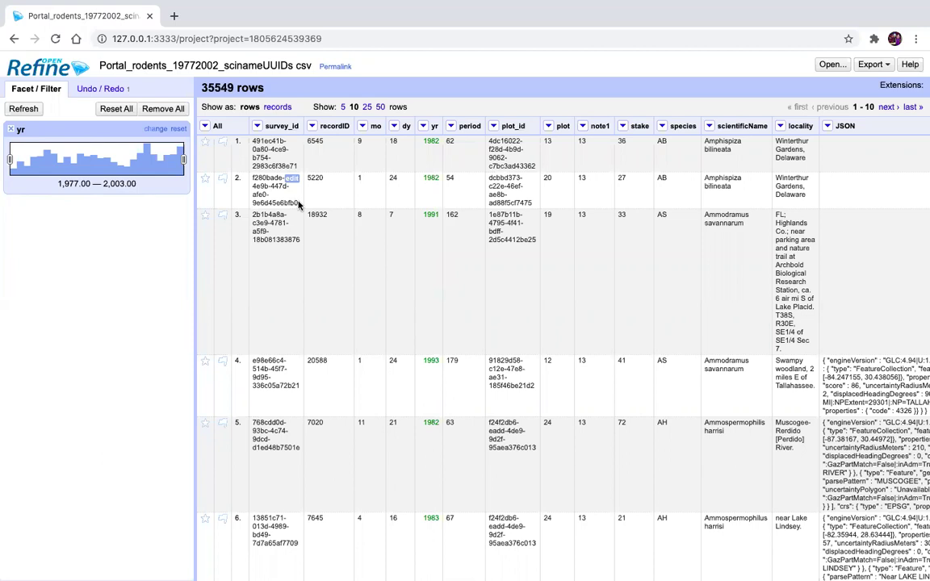
# Step: Add a text facet on the yr column, enlarge it, and examine the years sorted by count
pyautogui.click(425, 128)
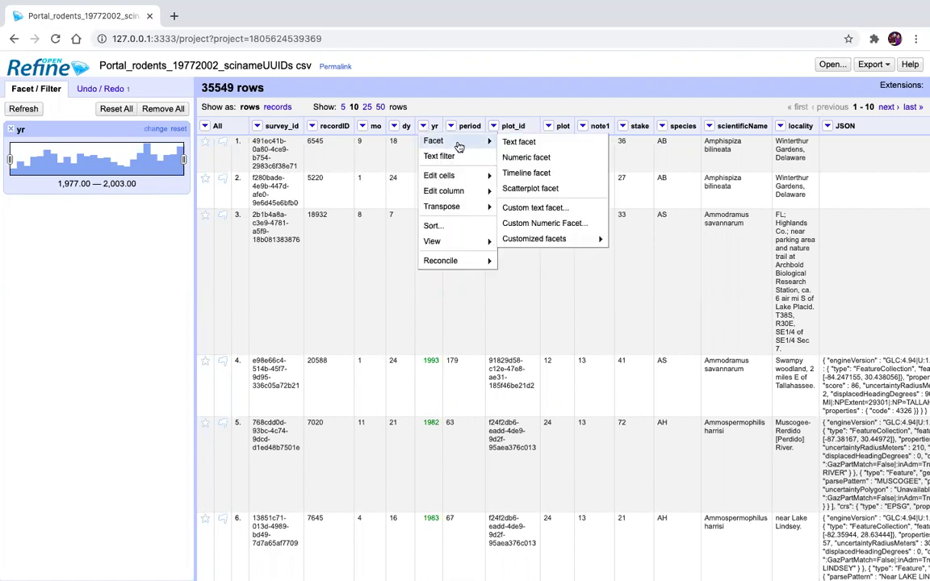
pyautogui.click(560, 147)
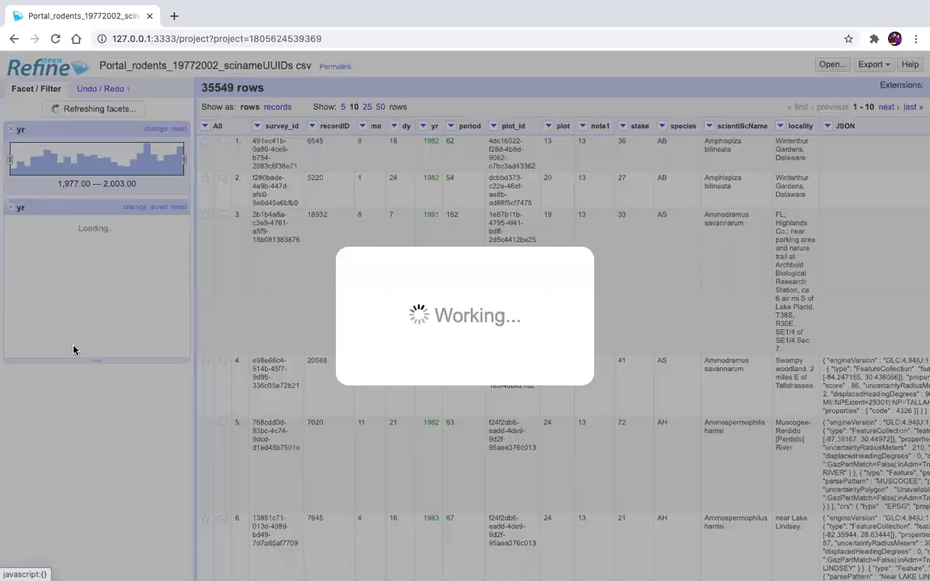
pyautogui.moveTo(81, 383); pyautogui.dragTo(109, 557)
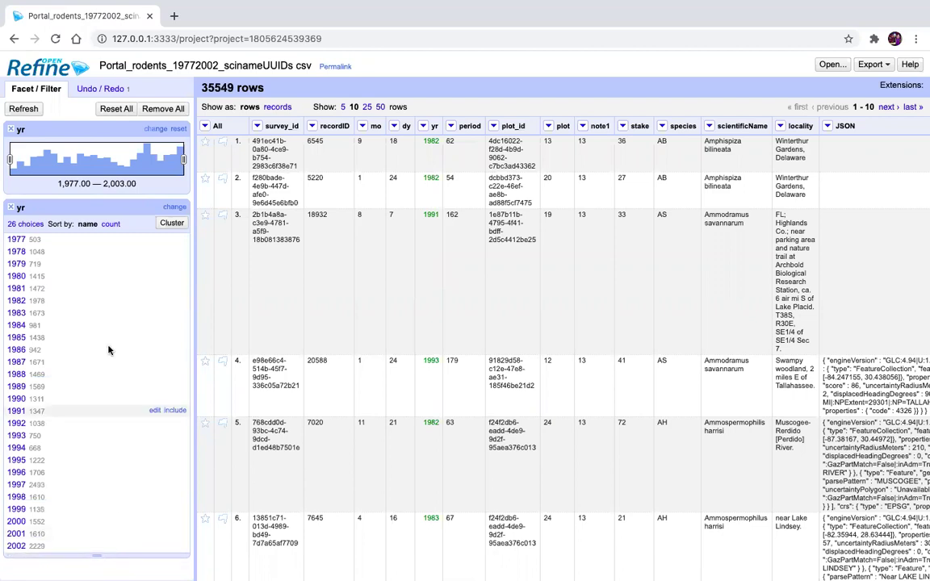
pyautogui.click(111, 225)
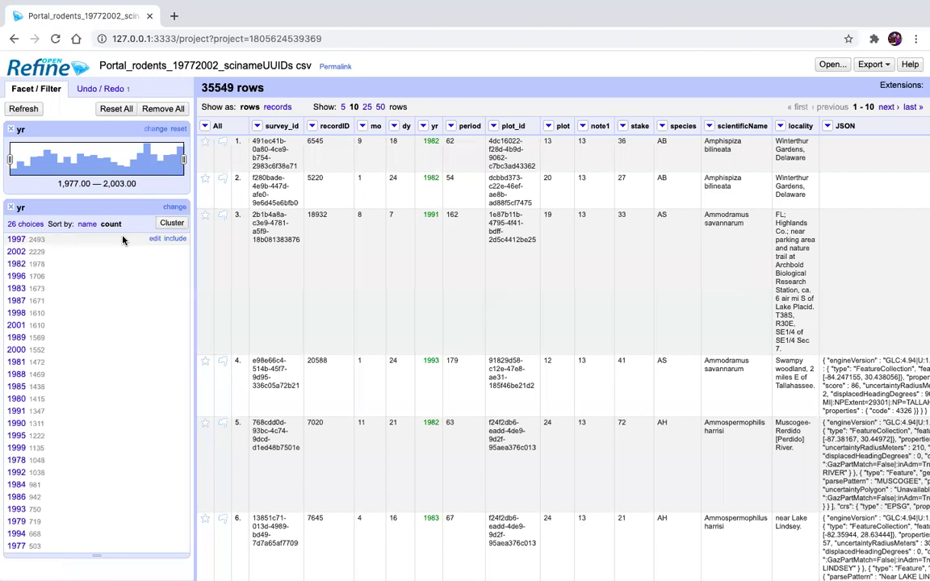
pyautogui.scroll(-1, 74, 323)
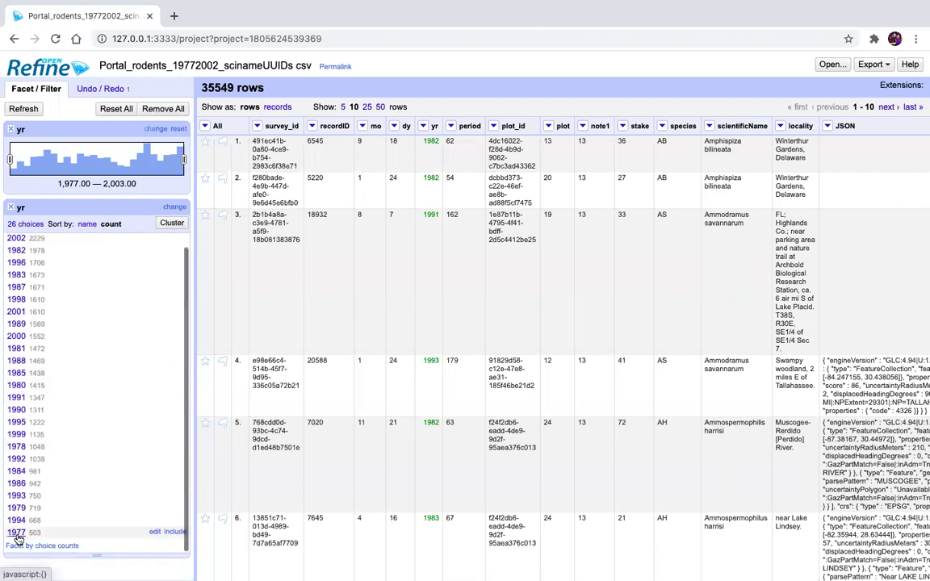
pyautogui.scroll(1, 121, 497)
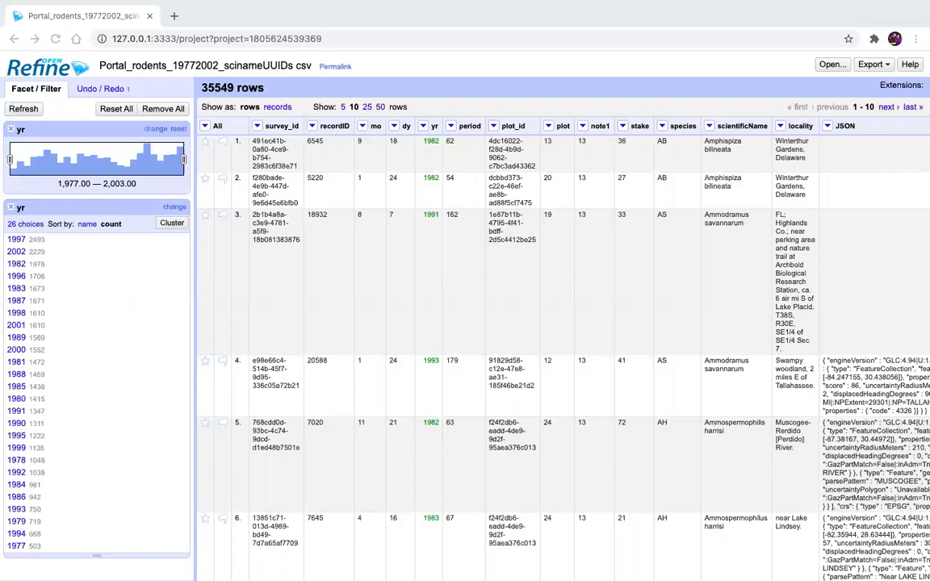
# Step: Remove both the text facet and the numeric facet on yr
pyautogui.click(11, 209)
pyautogui.click(11, 209)
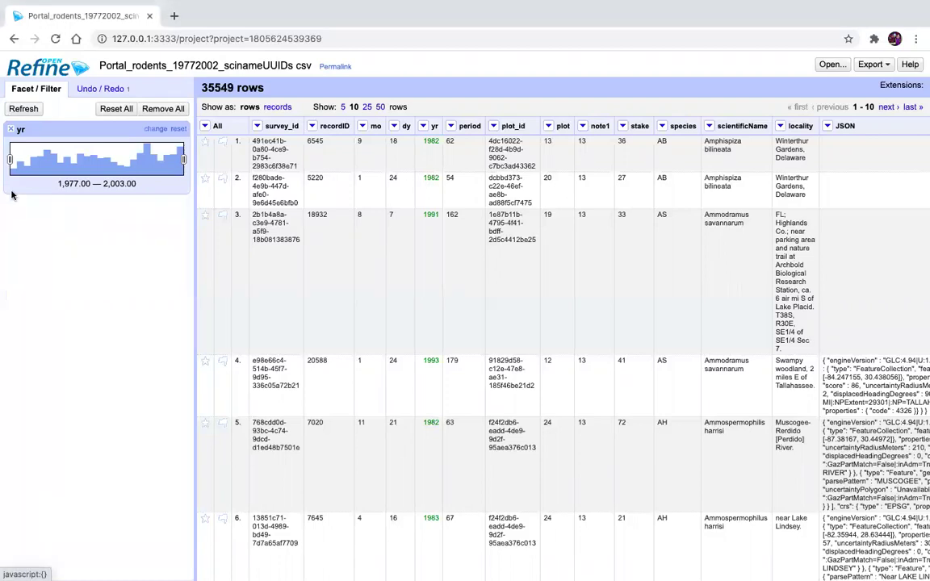
pyautogui.click(11, 129)
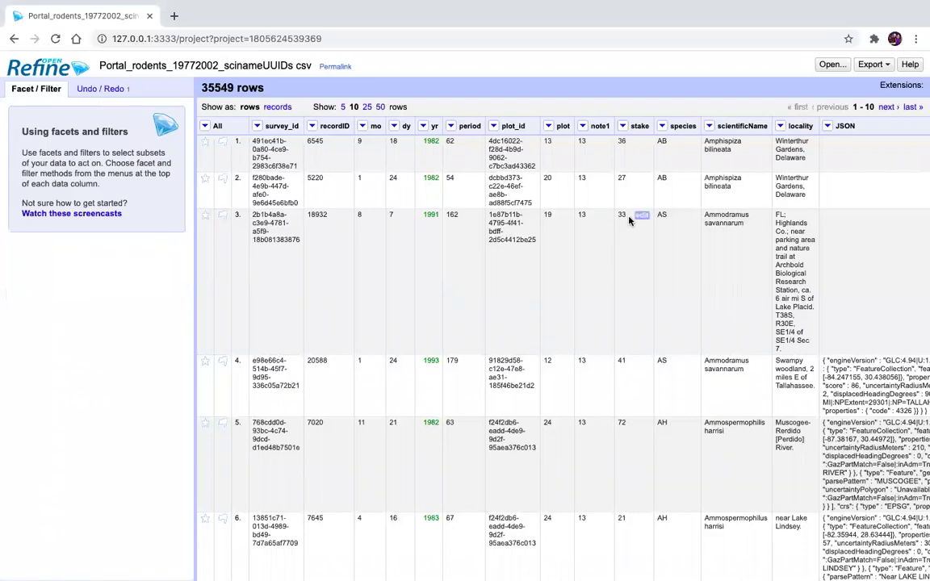
# Step: Add a text facet on the scientificName column
pyautogui.click(709, 127)
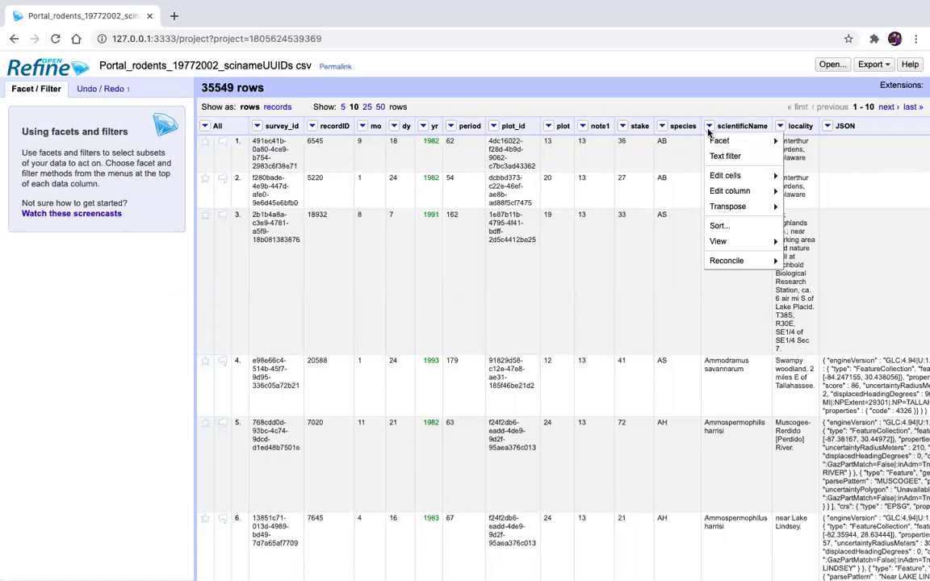
pyautogui.moveTo(723, 140)
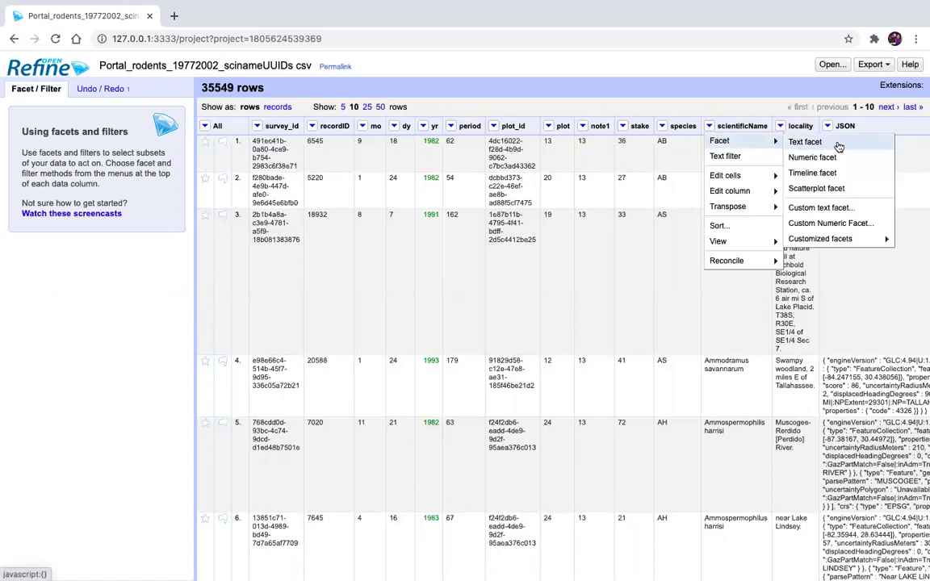
pyautogui.click(838, 143)
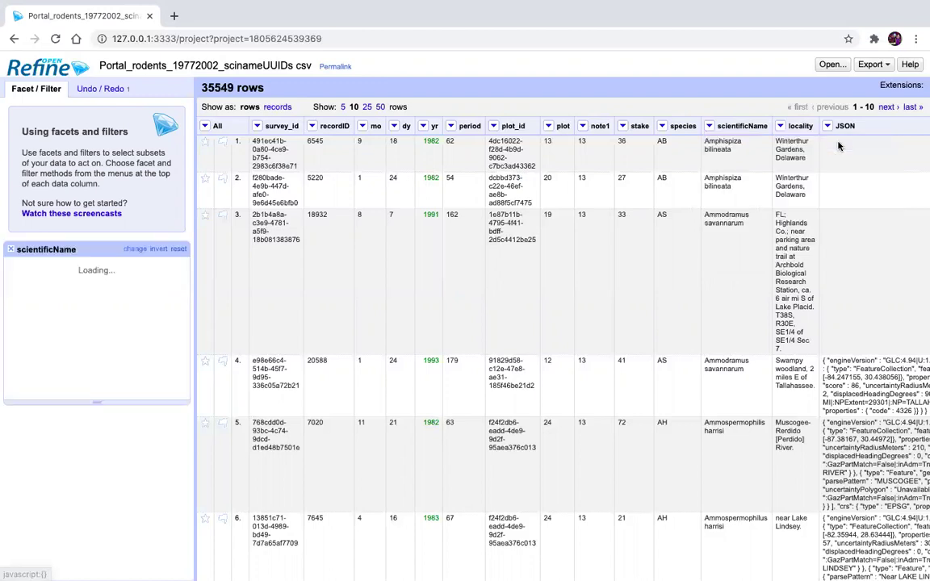
# Step: Enlarge the scientificName facet and cluster its values by key collision with the metaphone3 keying function
pyautogui.moveTo(90, 299); pyautogui.dragTo(96, 523)
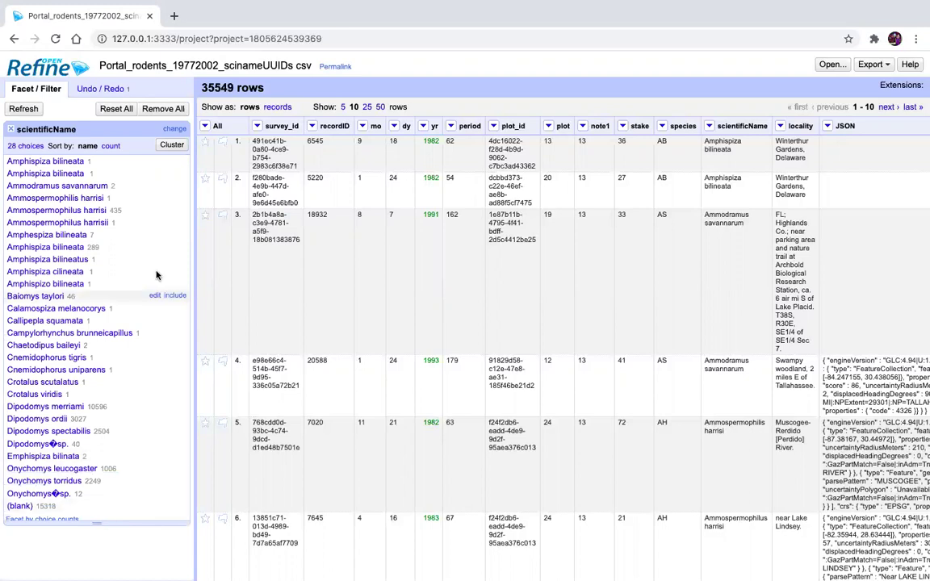
pyautogui.click(172, 146)
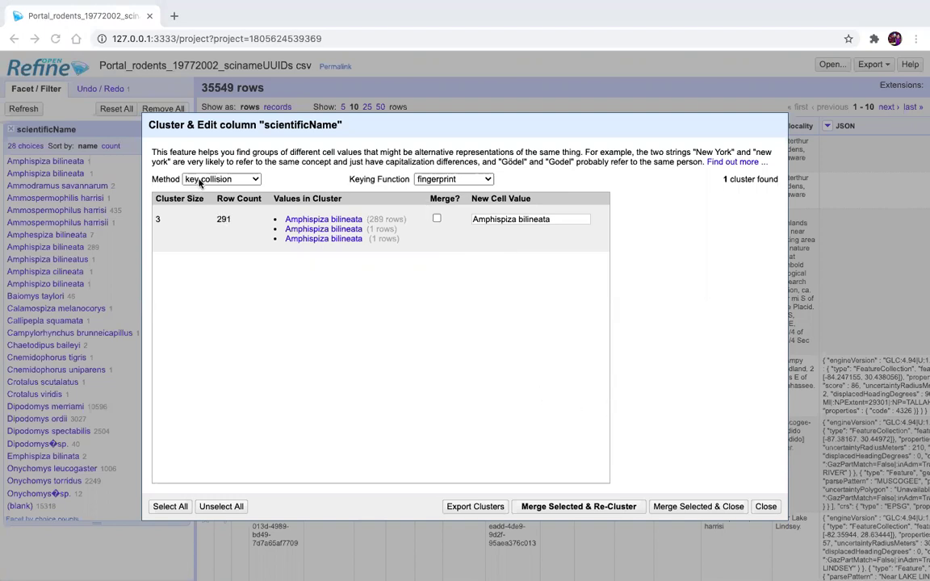
pyautogui.click(229, 180)
pyautogui.click(235, 180)
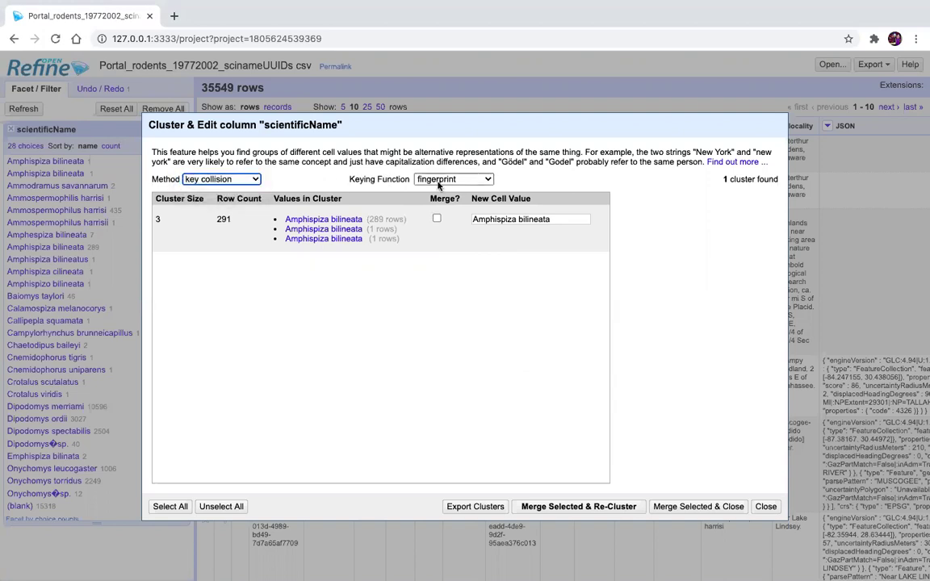
pyautogui.click(452, 179)
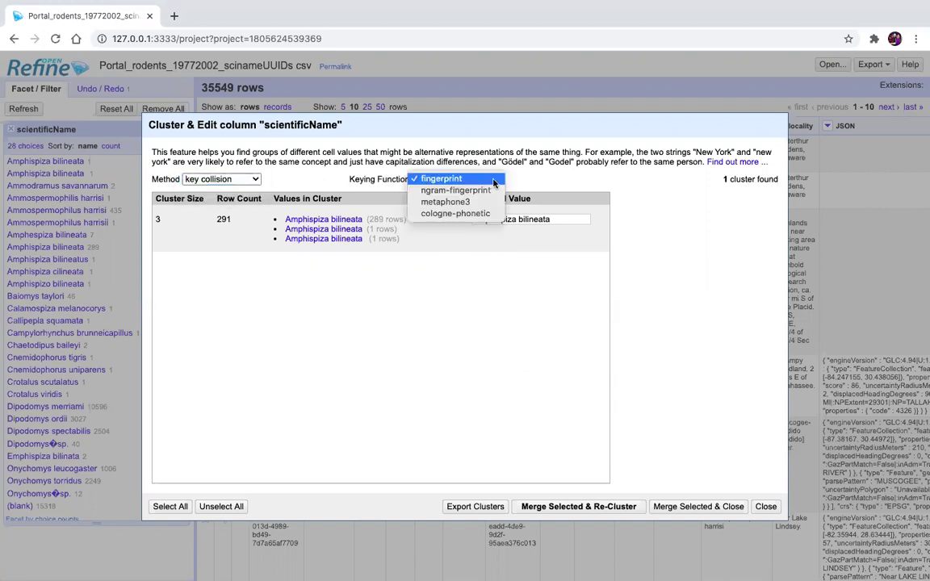
pyautogui.click(494, 203)
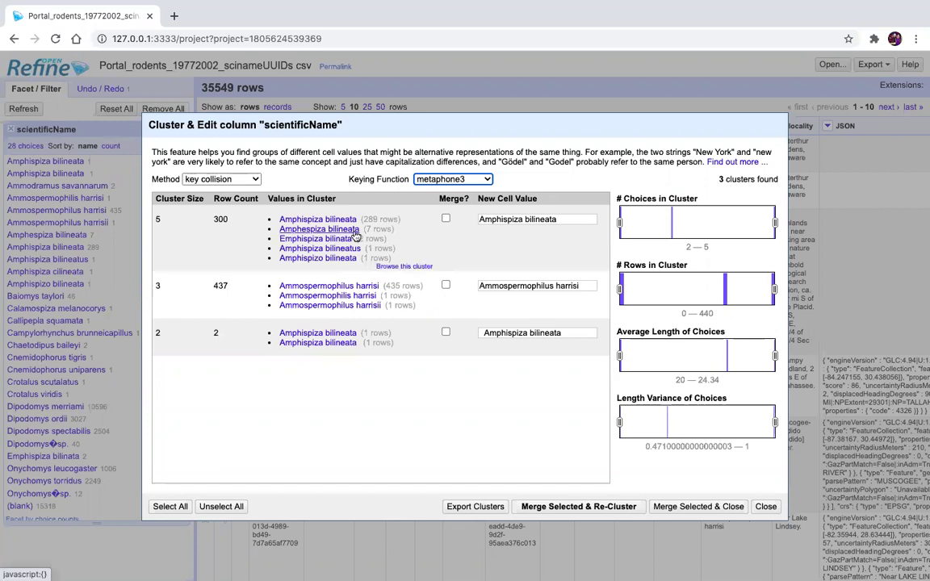
# Step: Merge all three scientificName clusters into their proposed new cell values, re-cluster, and close the clustering dialog
pyautogui.moveTo(482, 218); pyautogui.dragTo(568, 222)
pyautogui.click(568, 223)
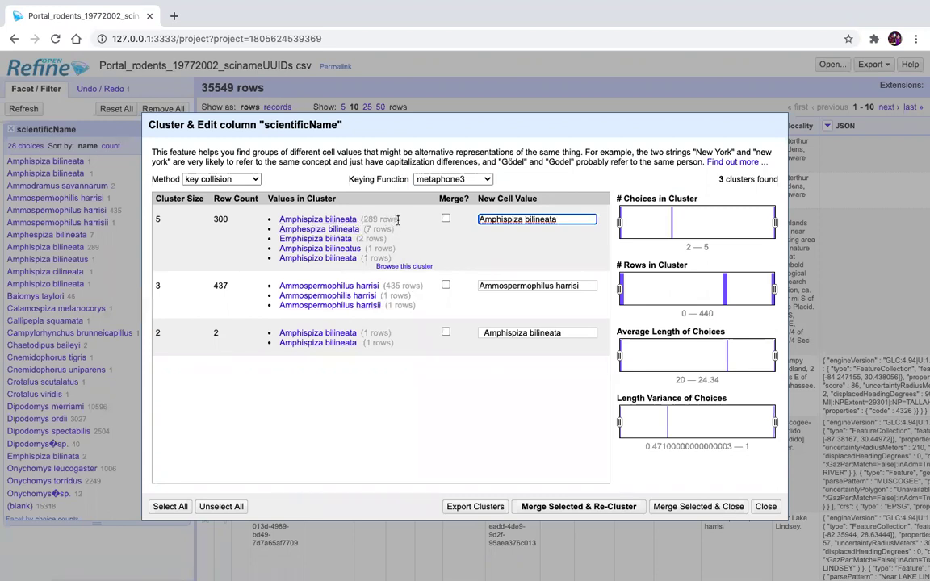
pyautogui.click(445, 218)
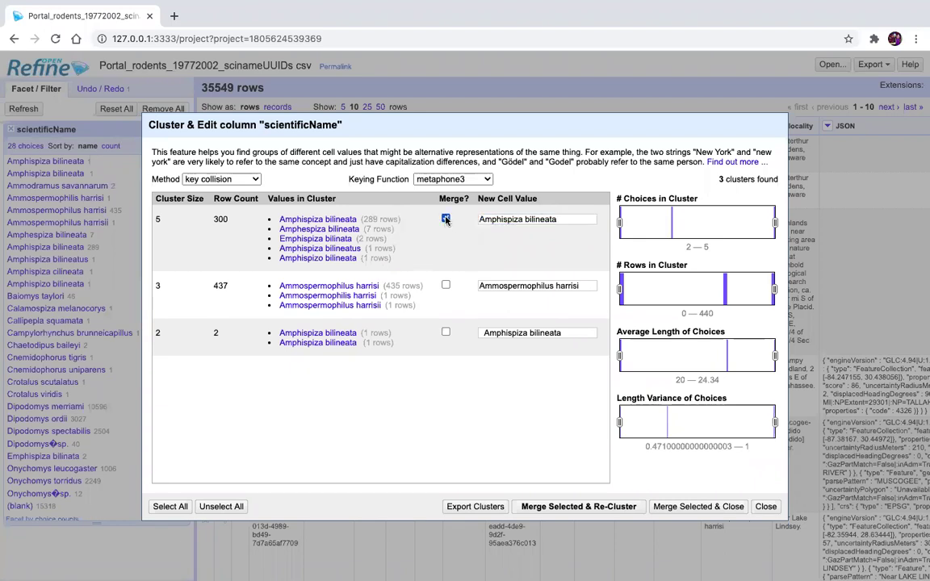
pyautogui.click(445, 285)
pyautogui.click(447, 333)
pyautogui.click(565, 509)
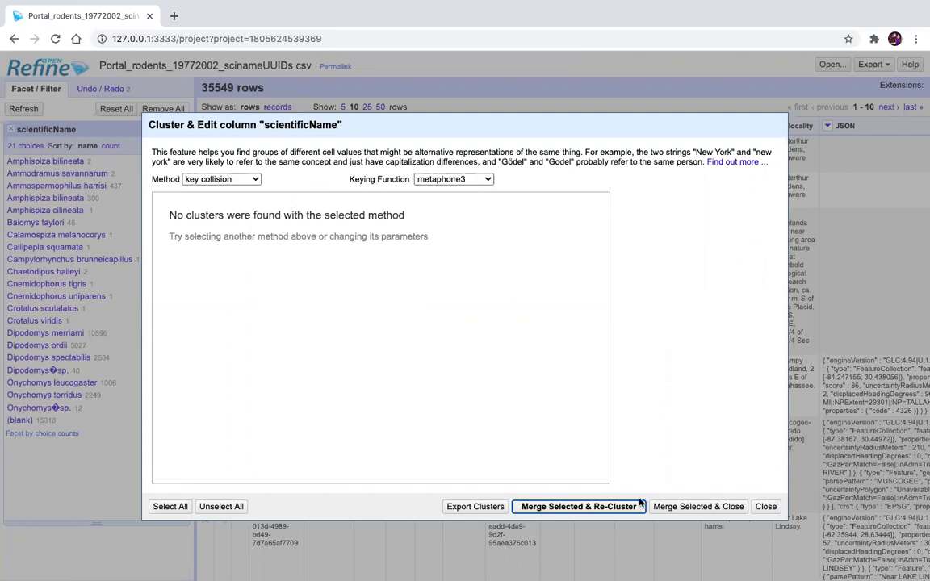
pyautogui.click(765, 507)
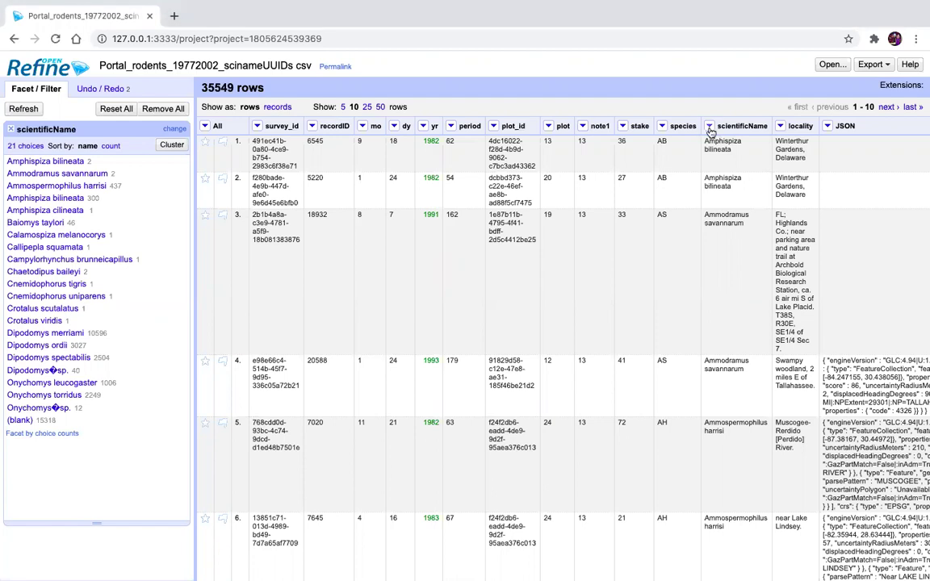
# Step: Split the scientificName column into several columns using a space as separator, keeping the original column
pyautogui.click(710, 128)
pyautogui.moveTo(721, 142)
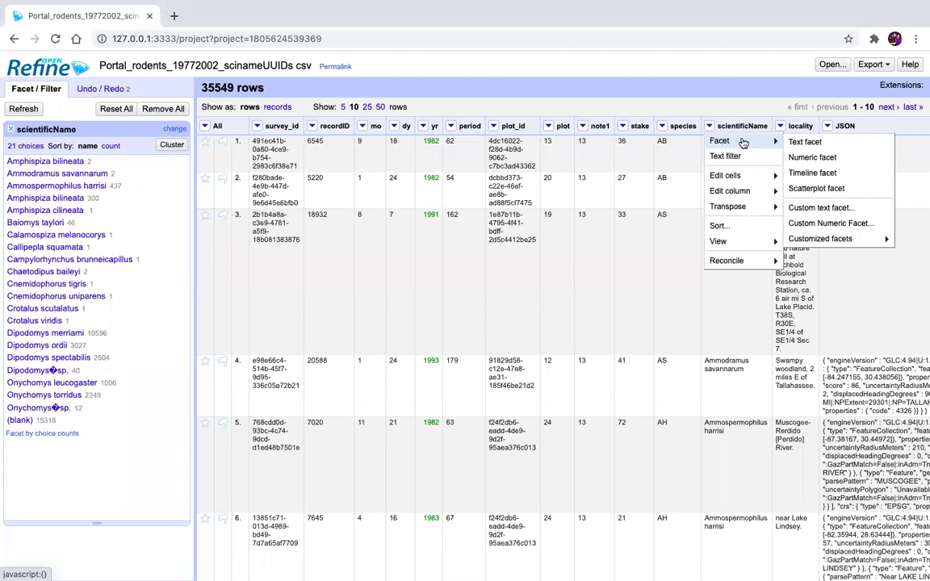
pyautogui.moveTo(762, 185)
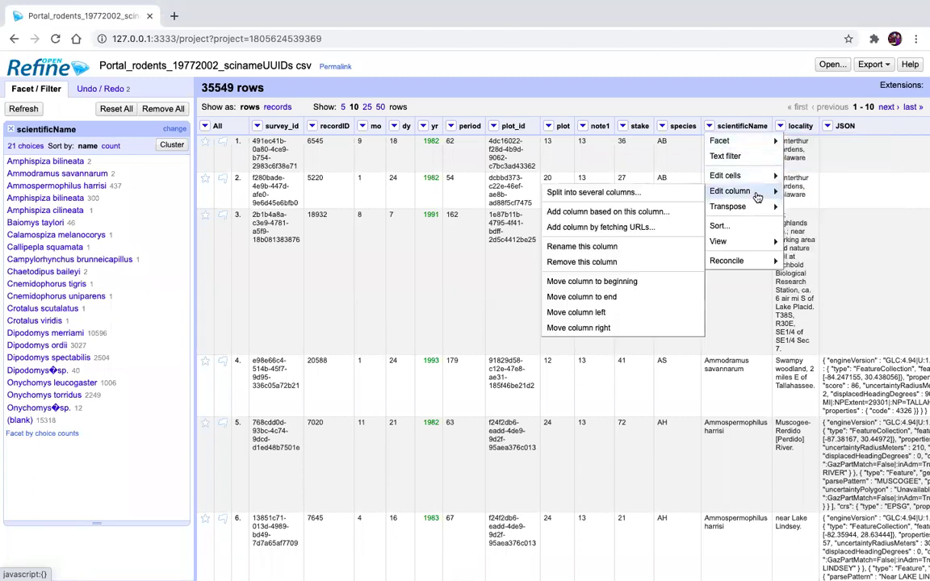
pyautogui.click(646, 194)
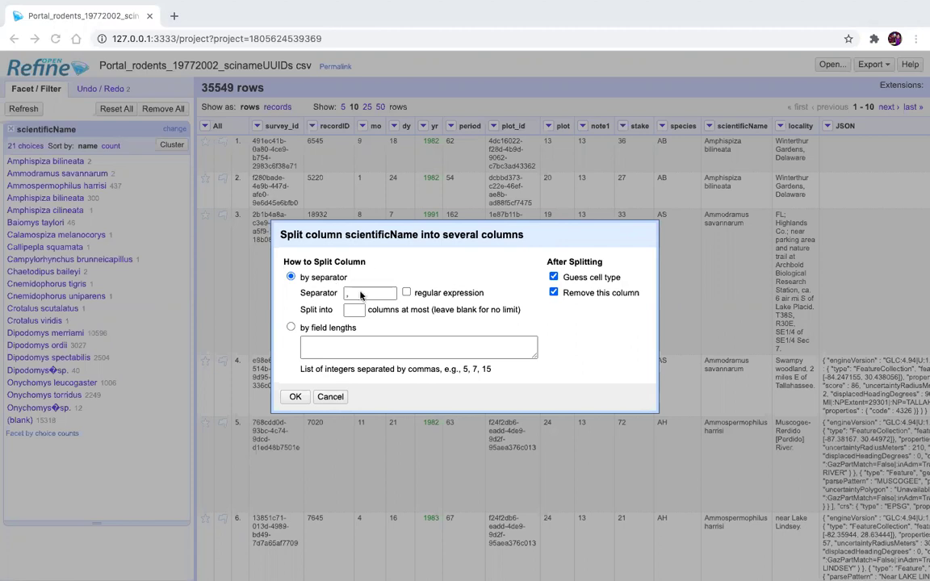
pyautogui.click(322, 294)
pyautogui.press('BackSpace')
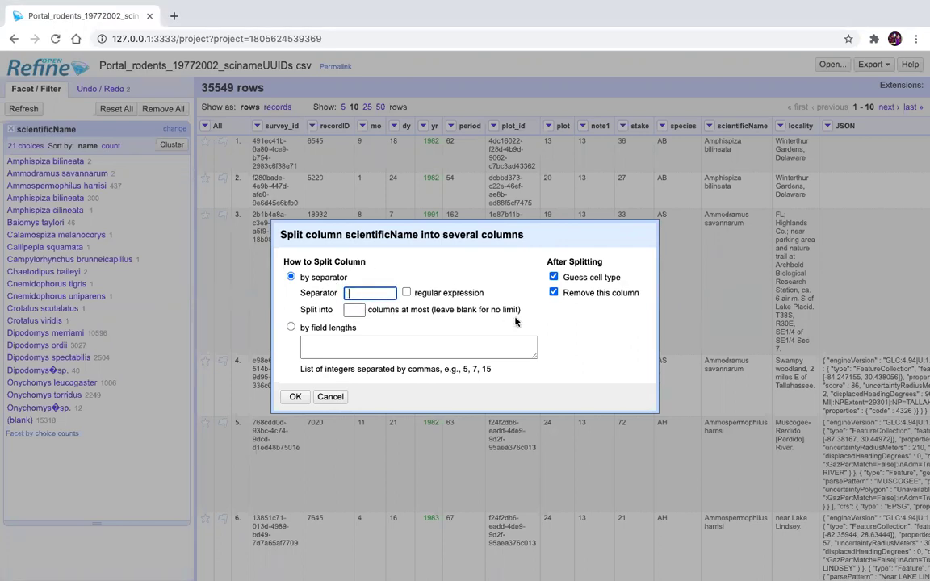
pyautogui.click(554, 293)
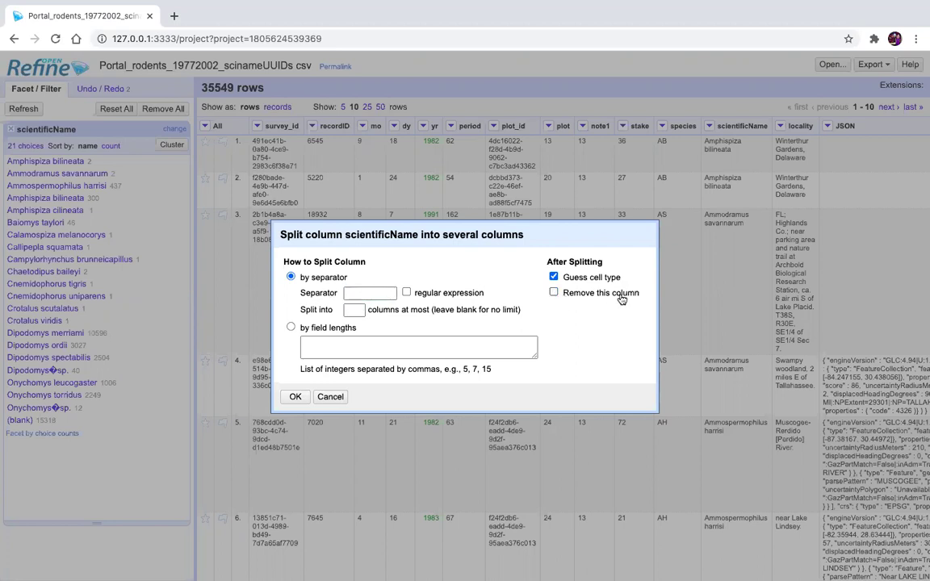
pyautogui.click(292, 398)
pyautogui.click(293, 398)
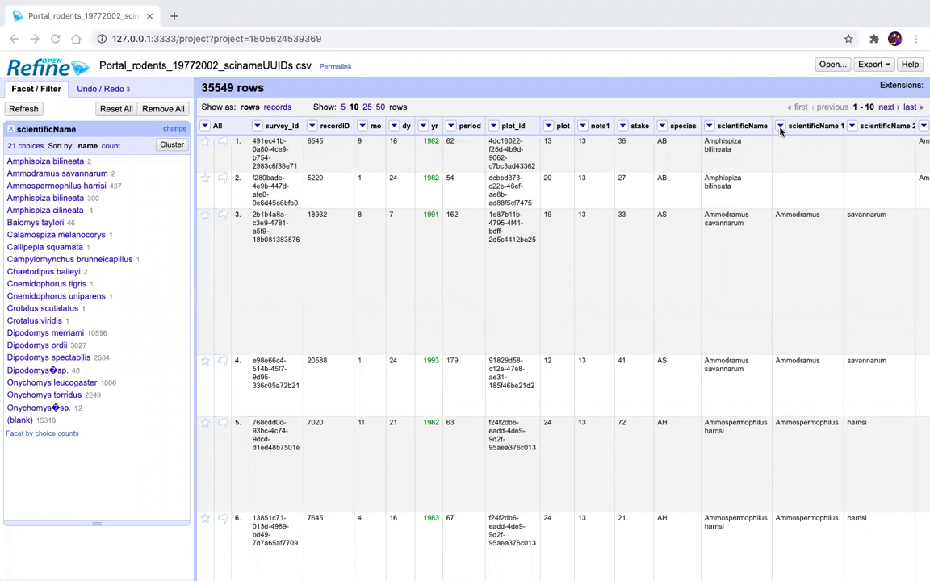
# Step: Try to rename the scientificName 2 column to species
pyautogui.click(851, 128)
pyautogui.moveTo(833, 195)
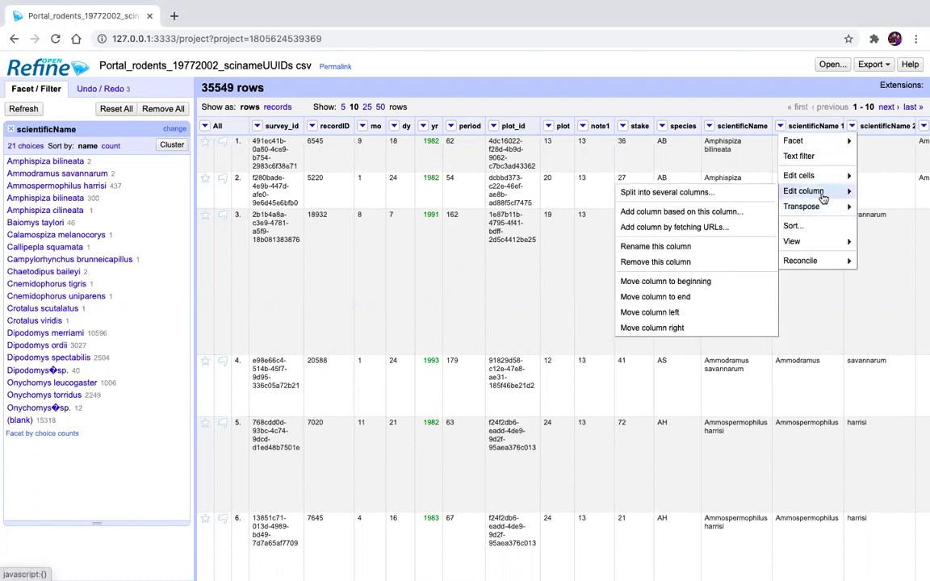
pyautogui.click(690, 248)
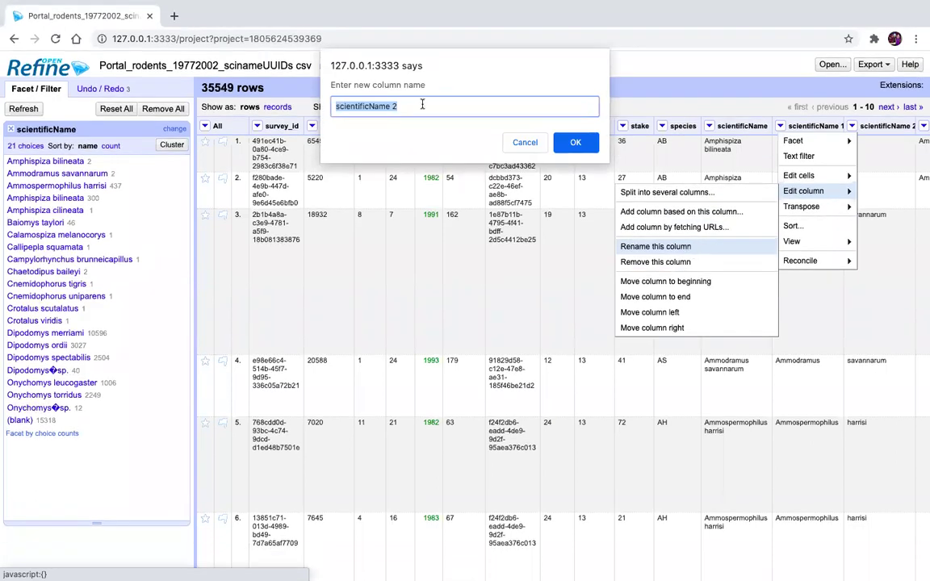
pyautogui.write('species')
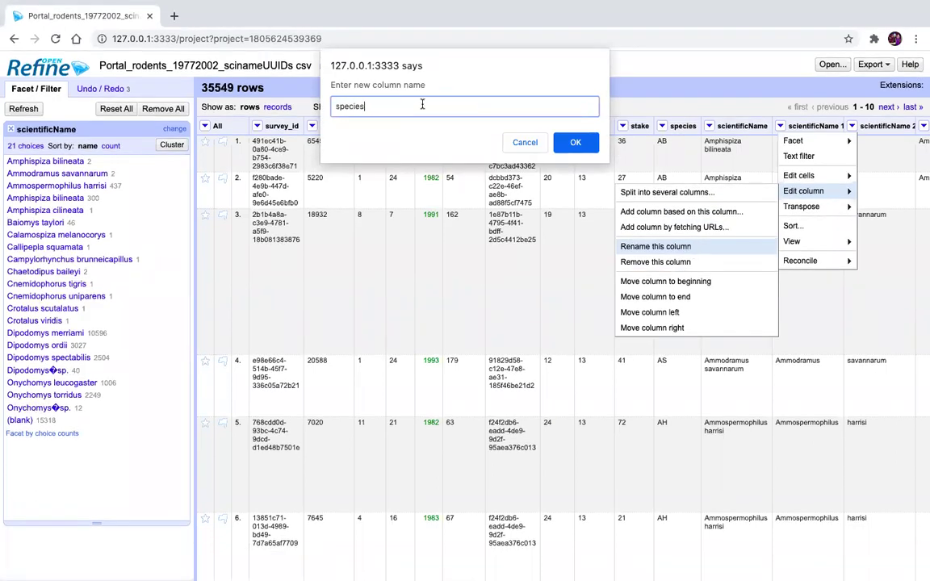
pyautogui.click(583, 151)
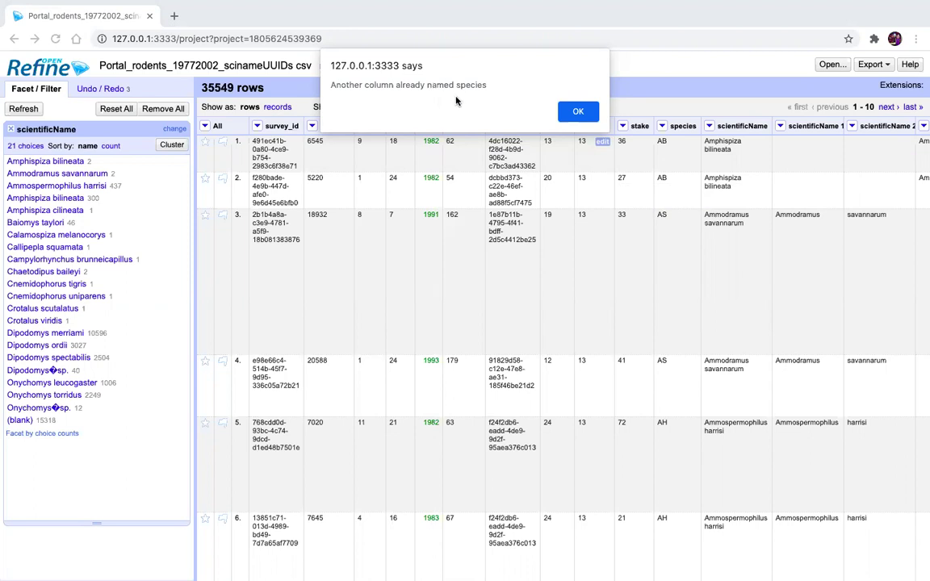
pyautogui.click(578, 112)
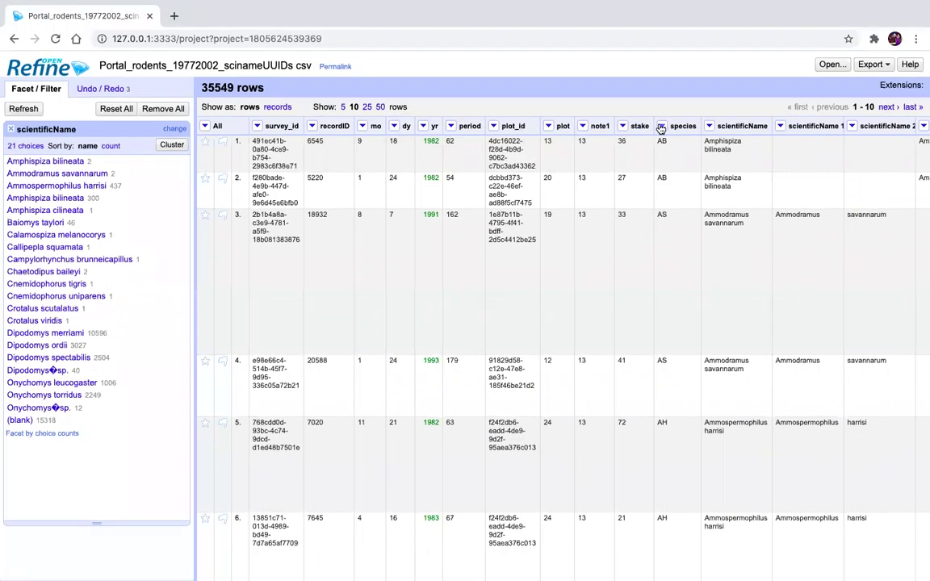
# Step: Rename the existing species column to speciesAbb
pyautogui.click(661, 154)
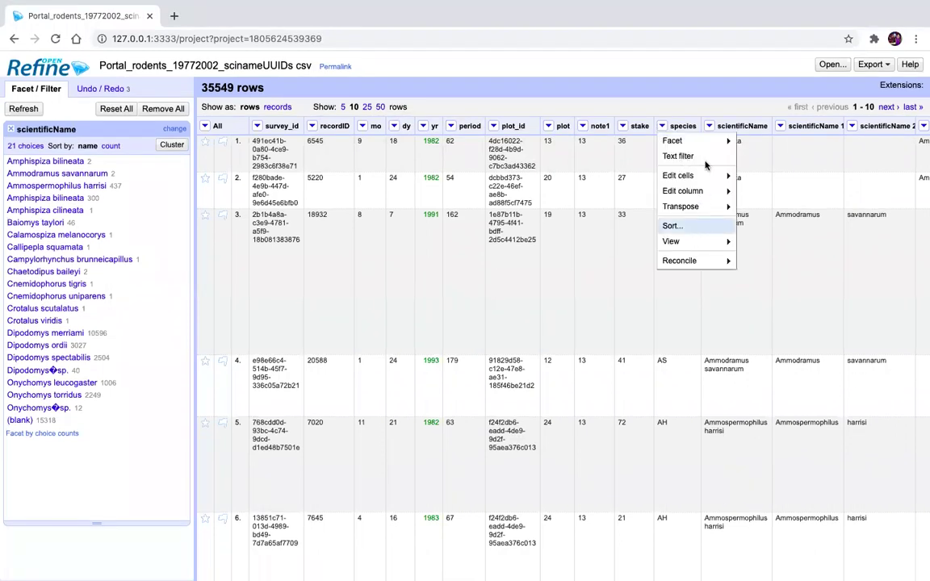
pyautogui.moveTo(714, 196)
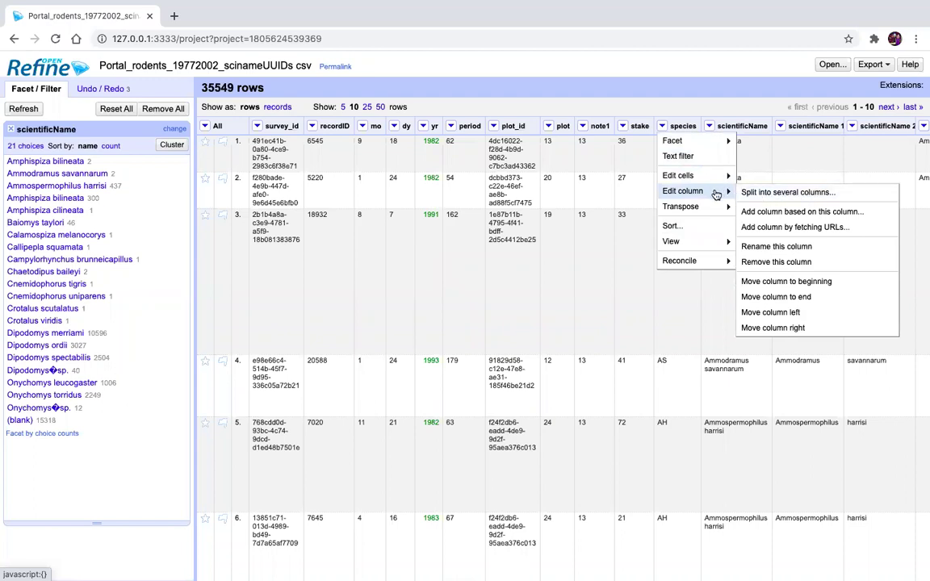
pyautogui.click(799, 246)
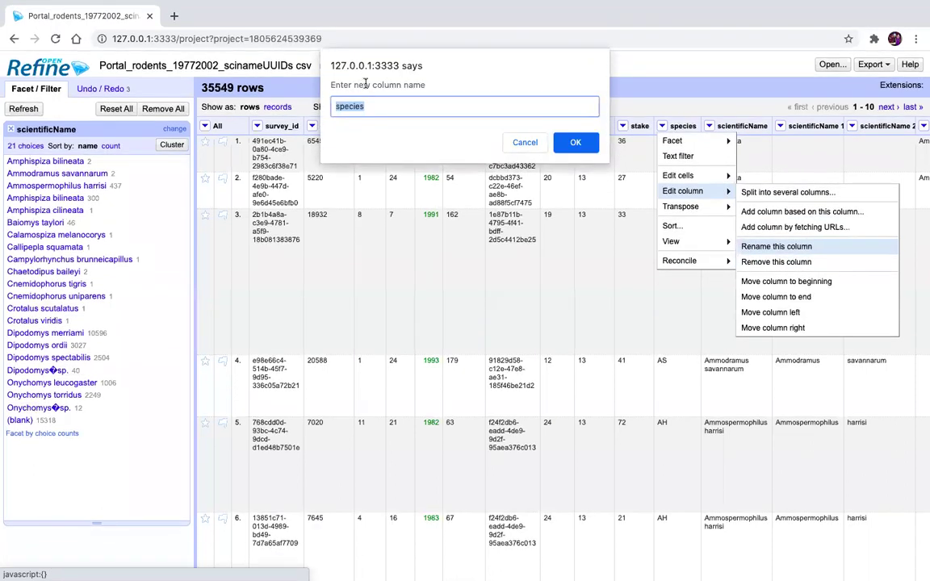
pyautogui.click(380, 108)
pyautogui.write('Abb')
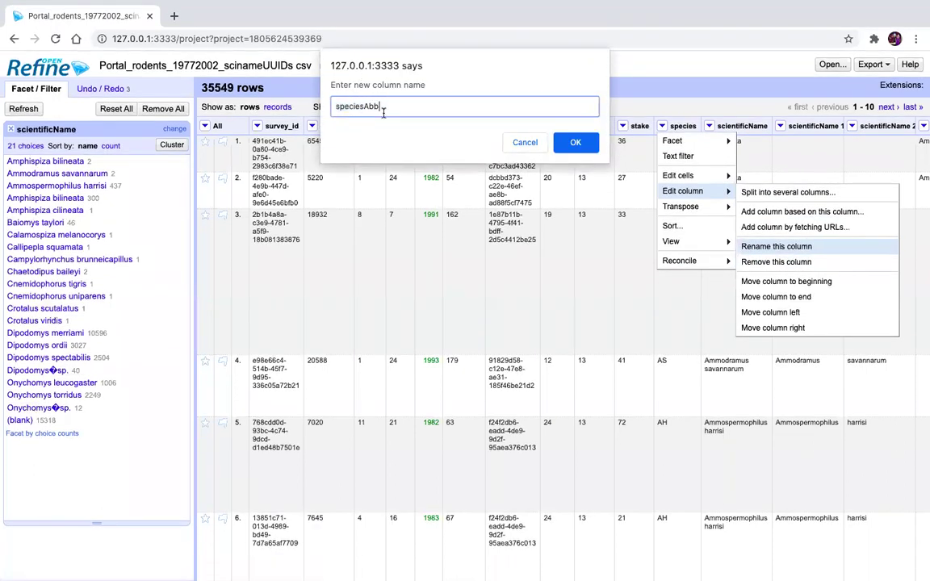
pyautogui.click(565, 142)
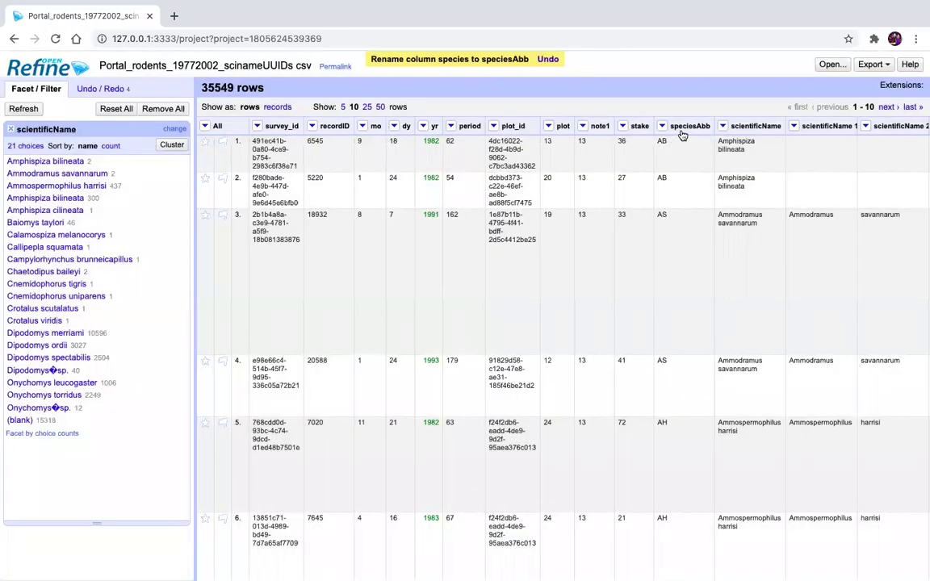
# Step: Rename the scientificName 2 column to species
pyautogui.click(867, 127)
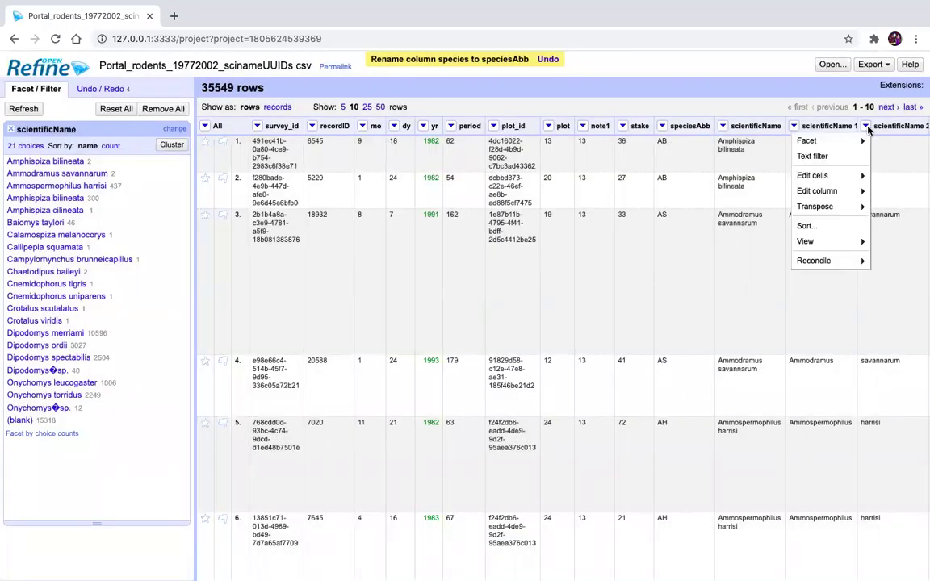
pyautogui.moveTo(847, 179)
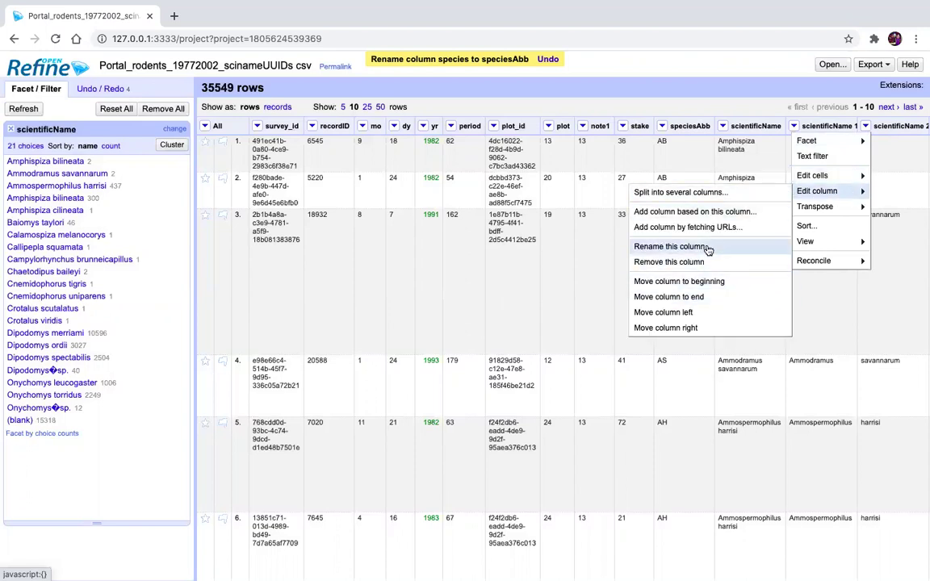
pyautogui.click(670, 247)
pyautogui.write('species')
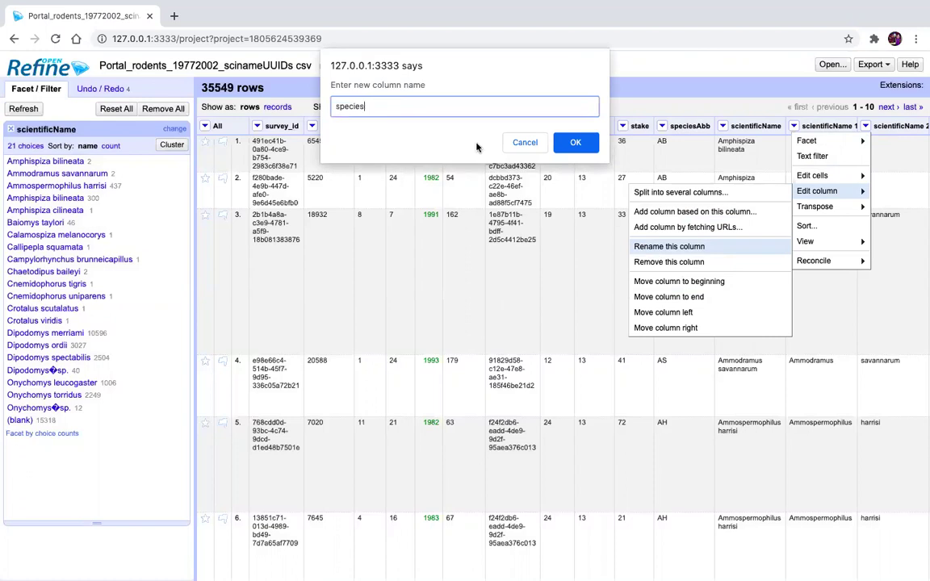
pyautogui.click(574, 142)
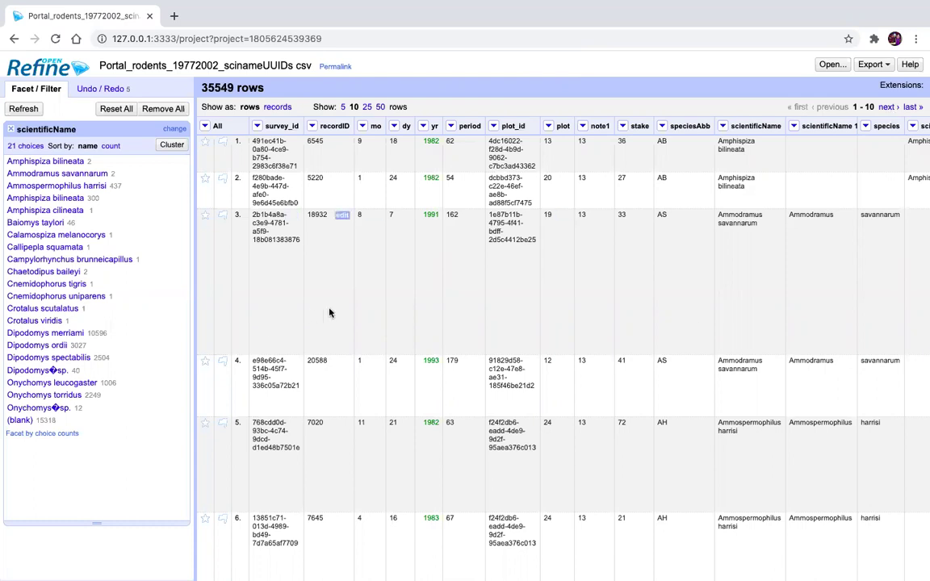
# Step: Revert the project history to the mass edit of scientificName, undoing the column split and both renames
pyautogui.click(92, 91)
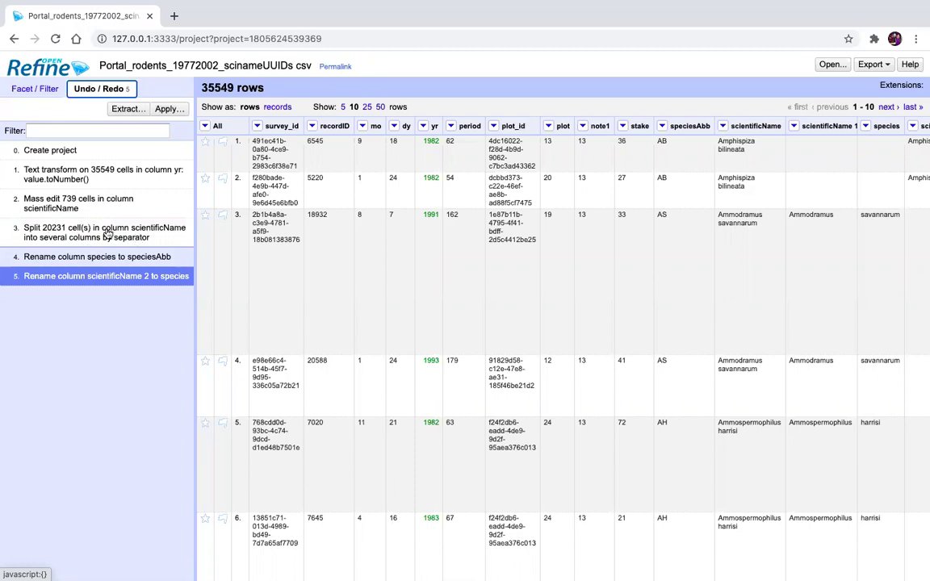
pyautogui.click(78, 227)
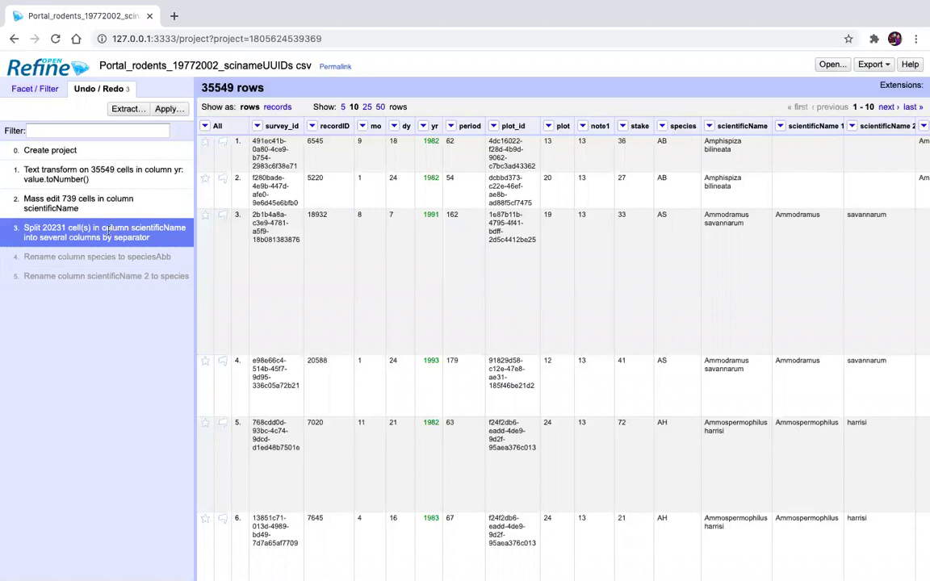
pyautogui.click(49, 204)
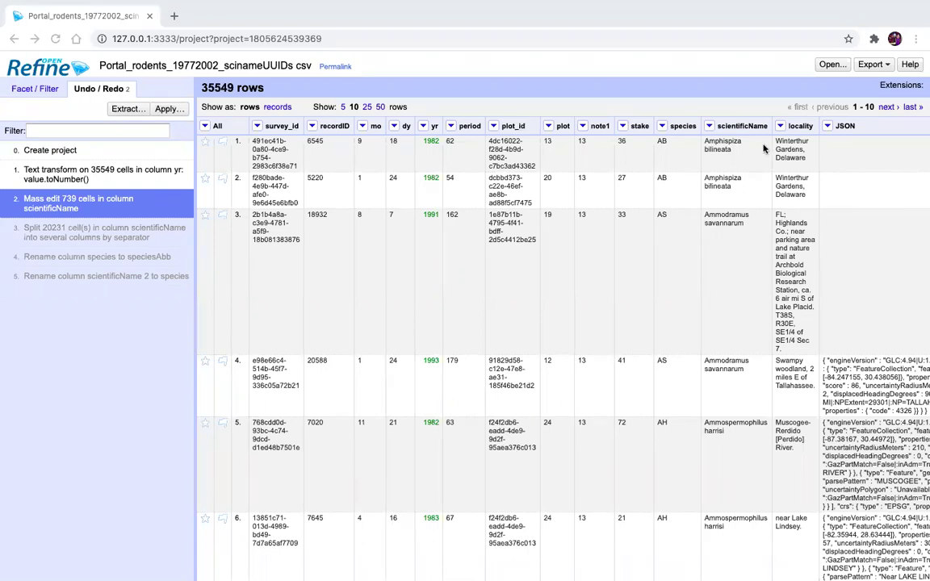
# Step: Trim leading and trailing whitespace from the cells of the scientificName column
pyautogui.click(709, 126)
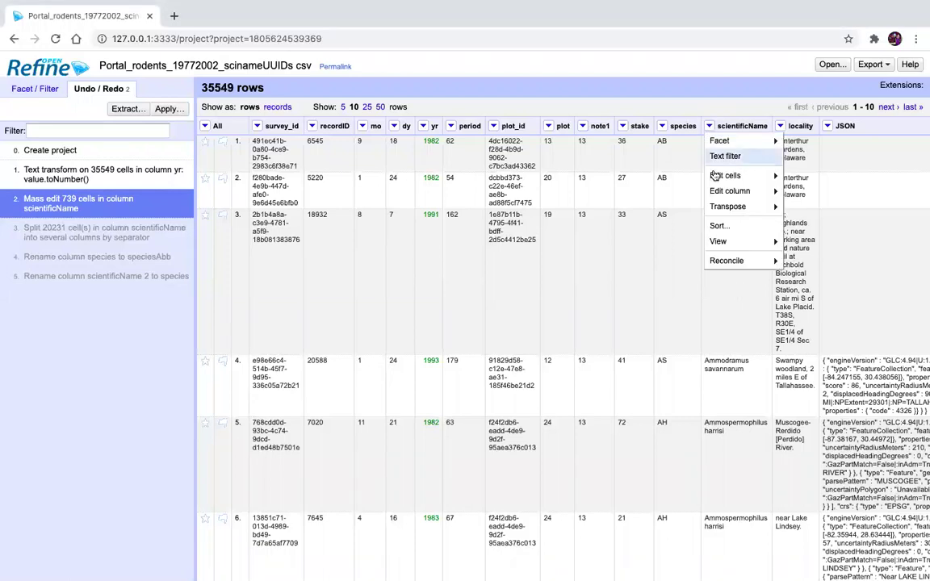
pyautogui.moveTo(735, 182)
pyautogui.moveTo(823, 192)
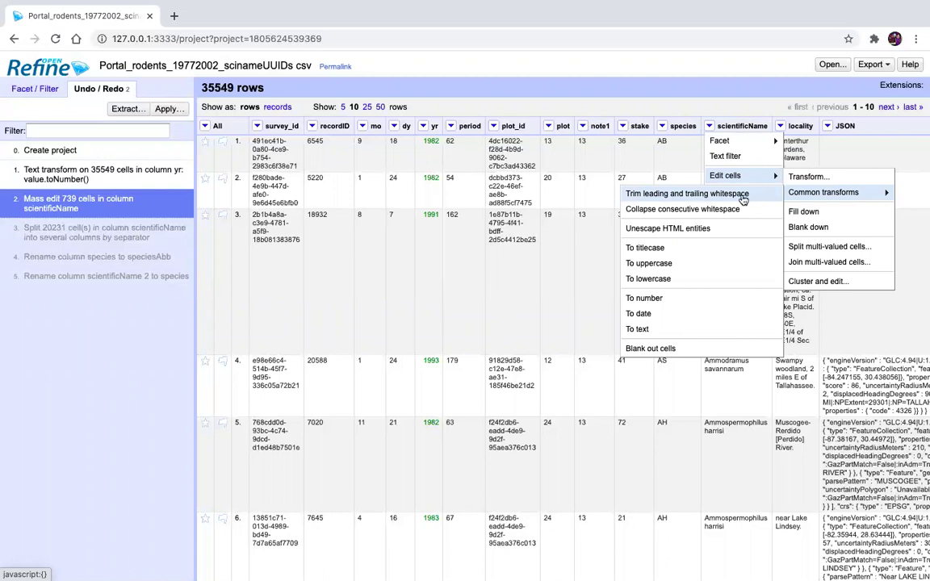
pyautogui.click(656, 194)
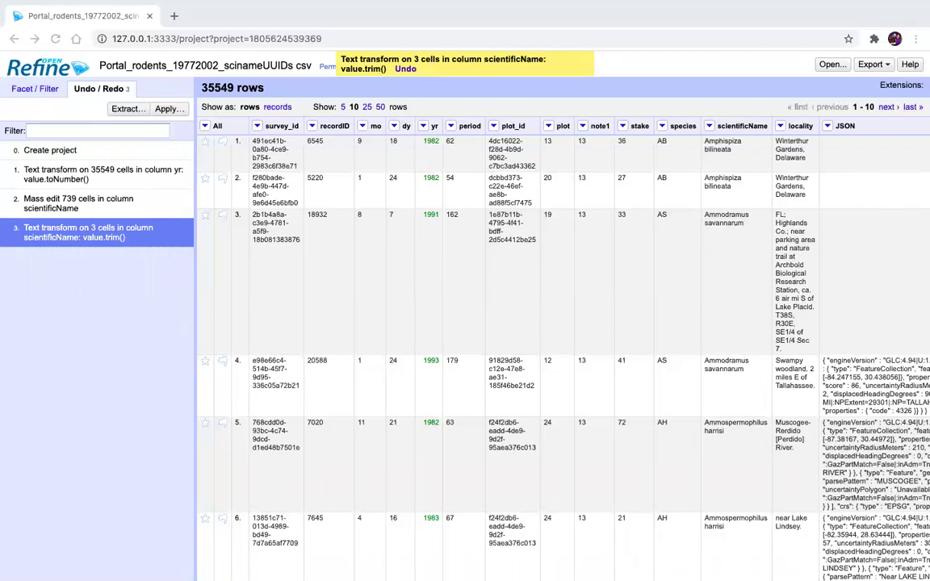
# Step: Split the scientificName column into several columns using a space as the separator, keeping the original column
pyautogui.click(709, 125)
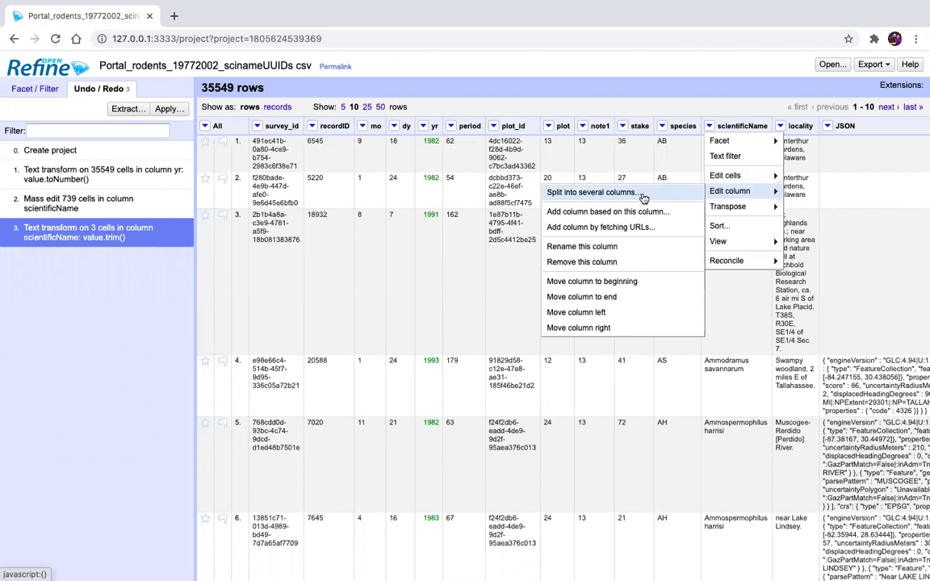
pyautogui.click(643, 193)
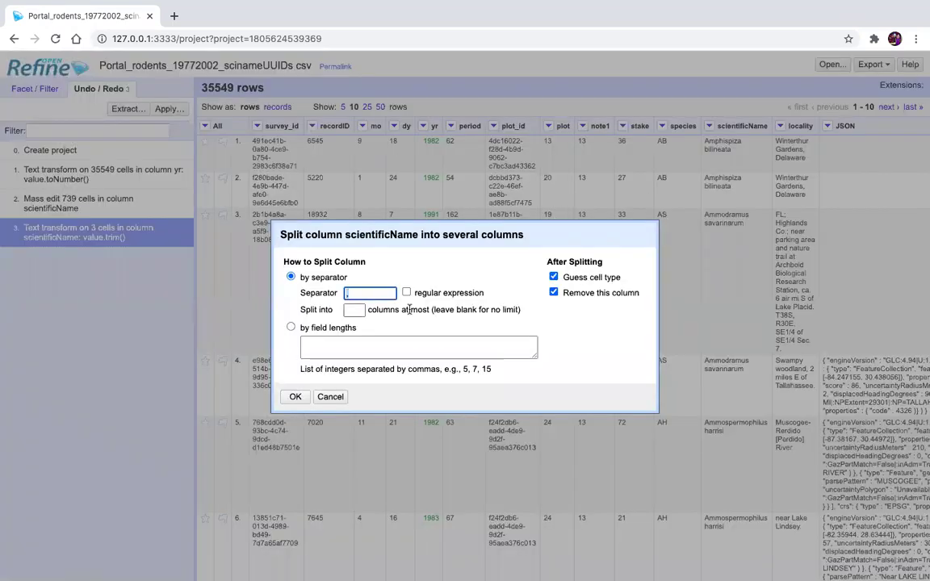
pyautogui.click(554, 293)
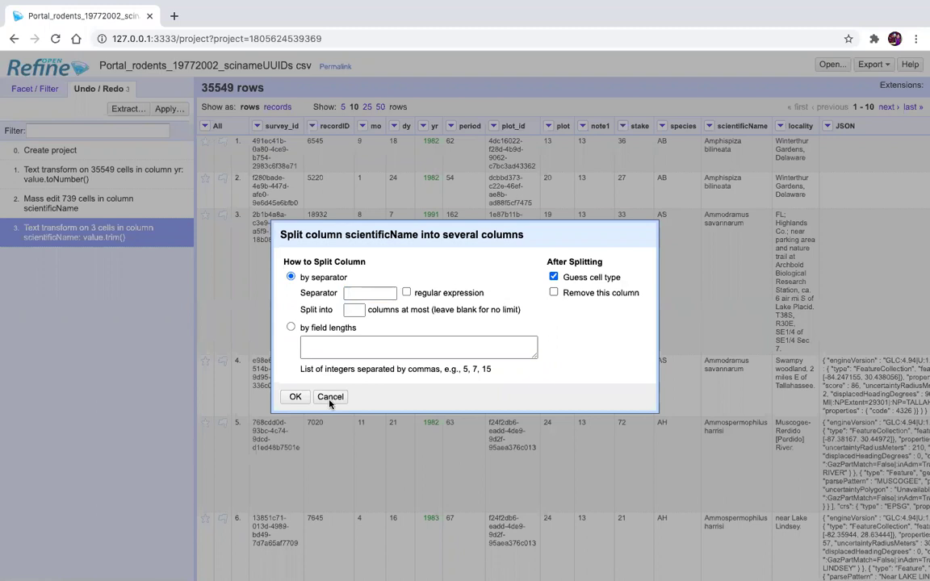
pyautogui.click(288, 399)
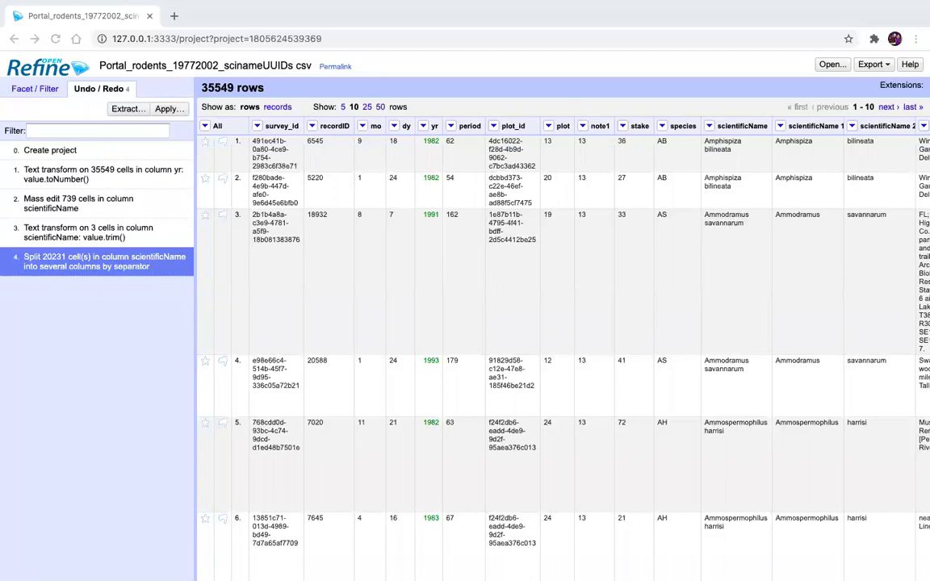
# Step: Export the whole project, including its edit history, as a compressed project archive
pyautogui.click(882, 70)
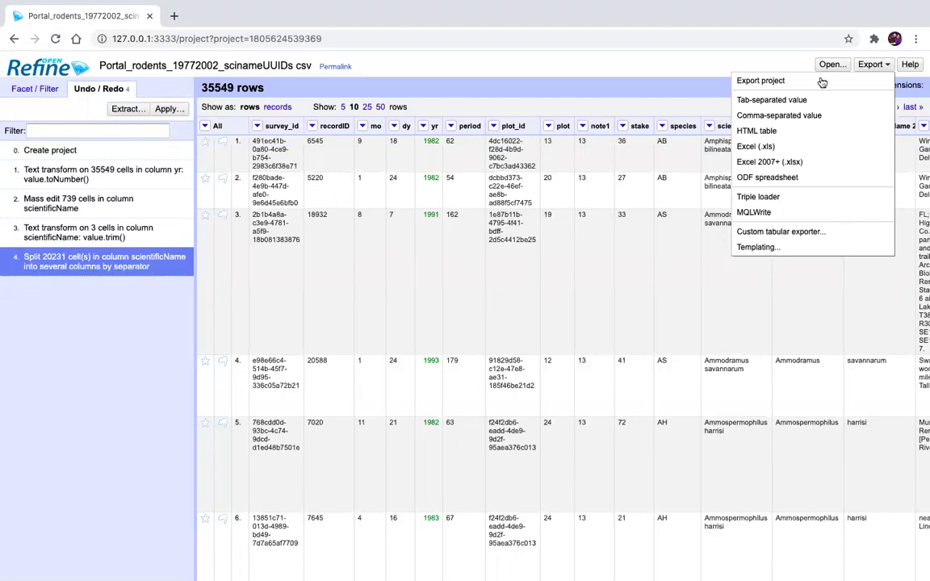
pyautogui.click(791, 82)
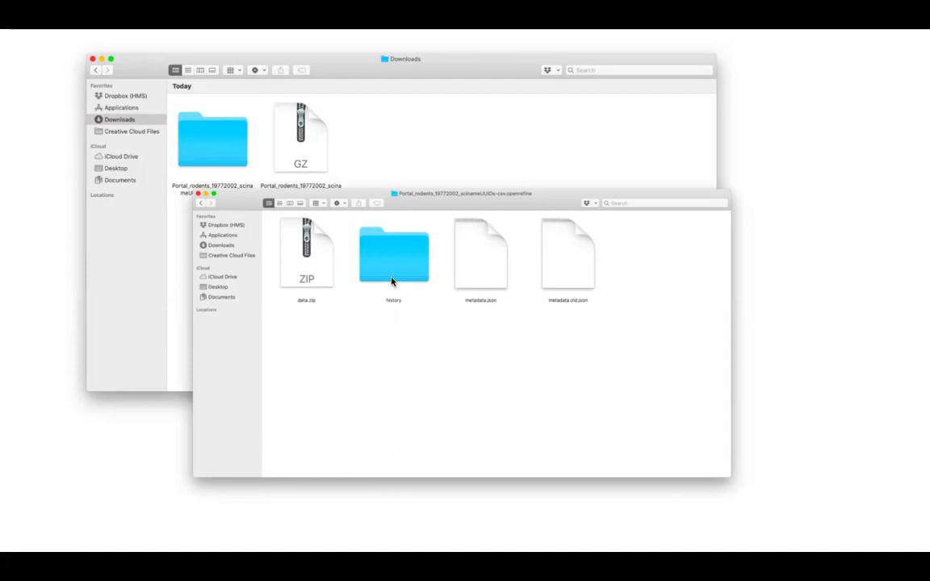
pyautogui.click(419, 332)
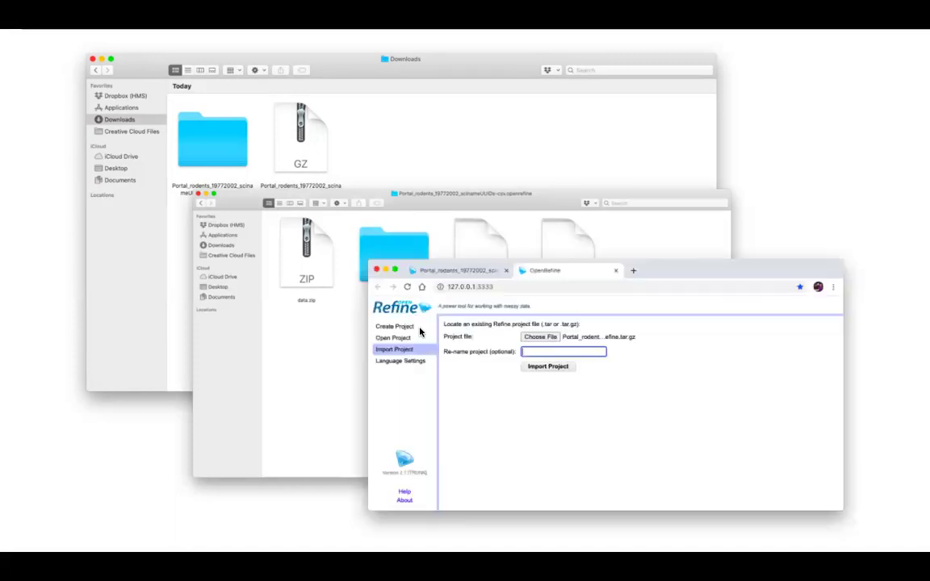
pyautogui.press('Left')
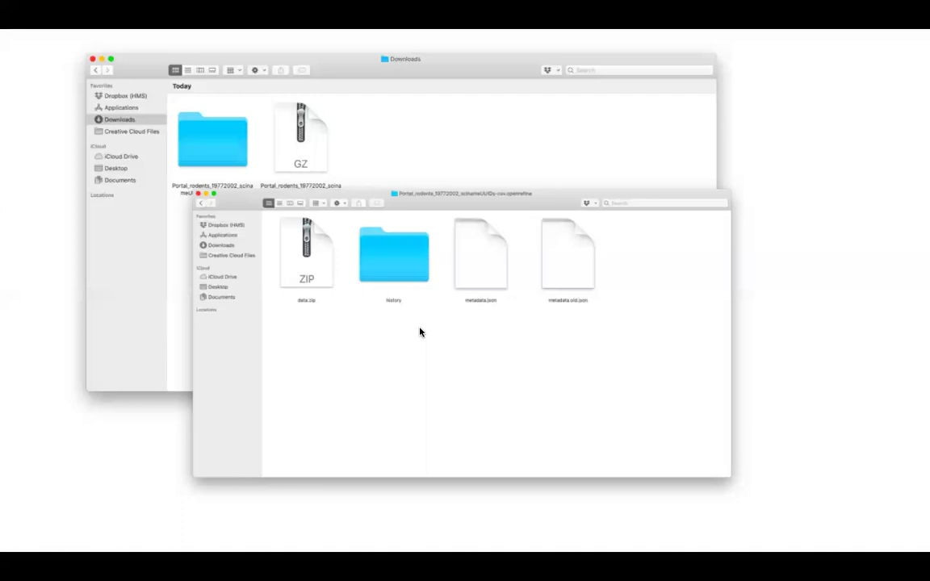
pyautogui.press('Right')
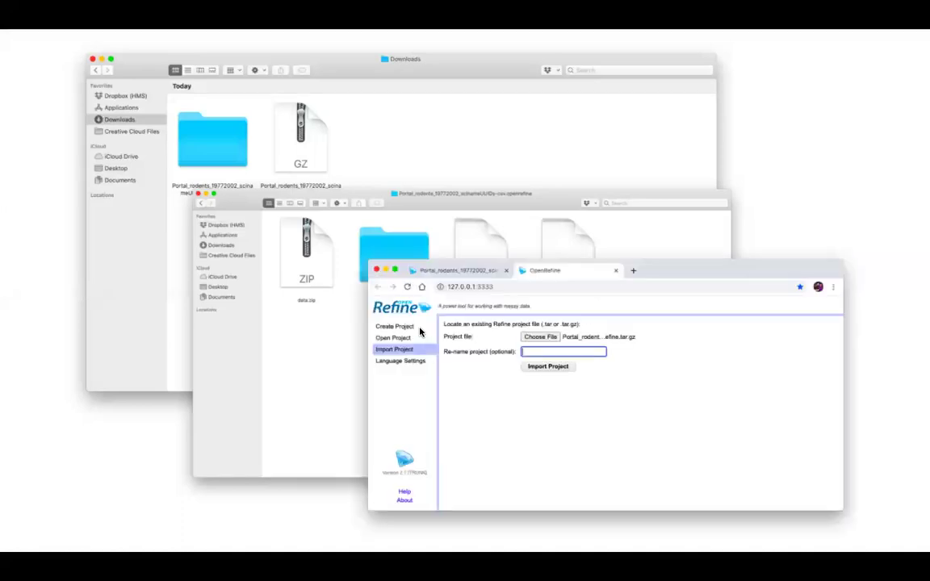